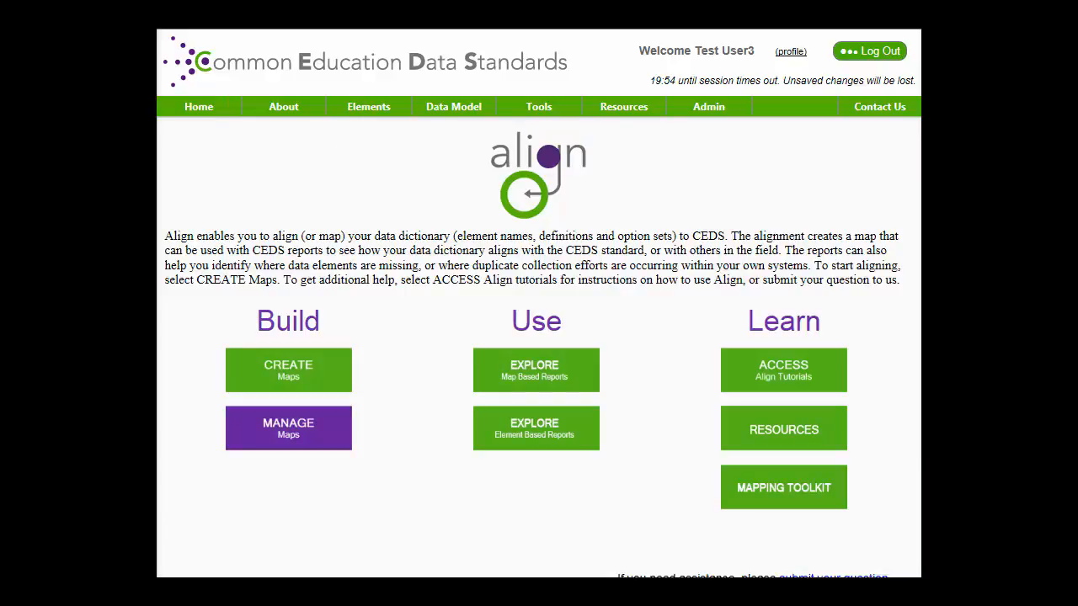
# Open the management page for A Sample Map for Tutorials and go to its data dictionary upload.
pyautogui.click(288, 428)
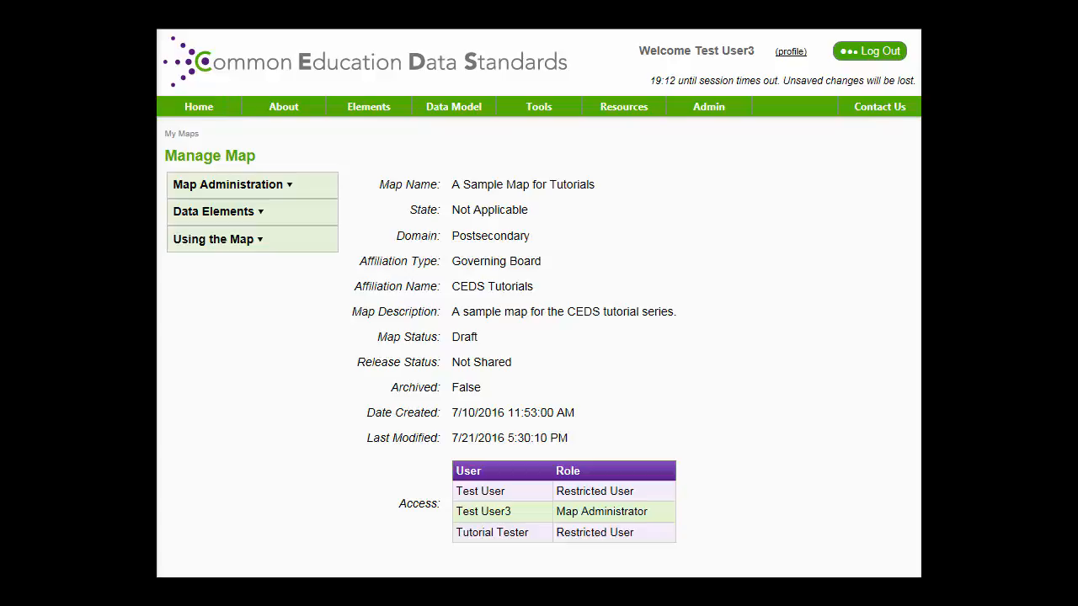
pyautogui.moveTo(251, 212)
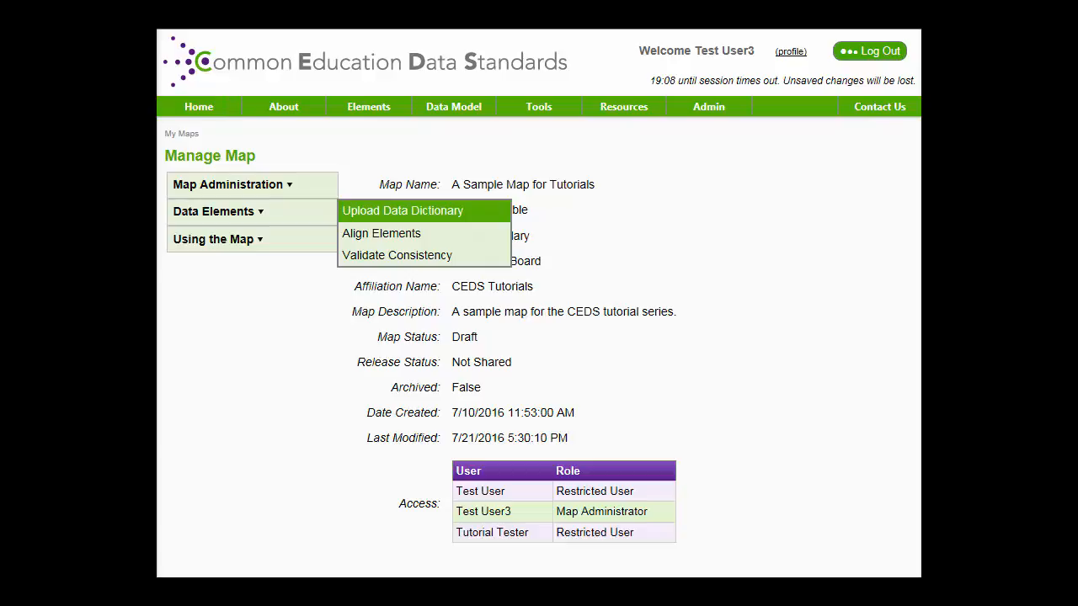
pyautogui.click(402, 210)
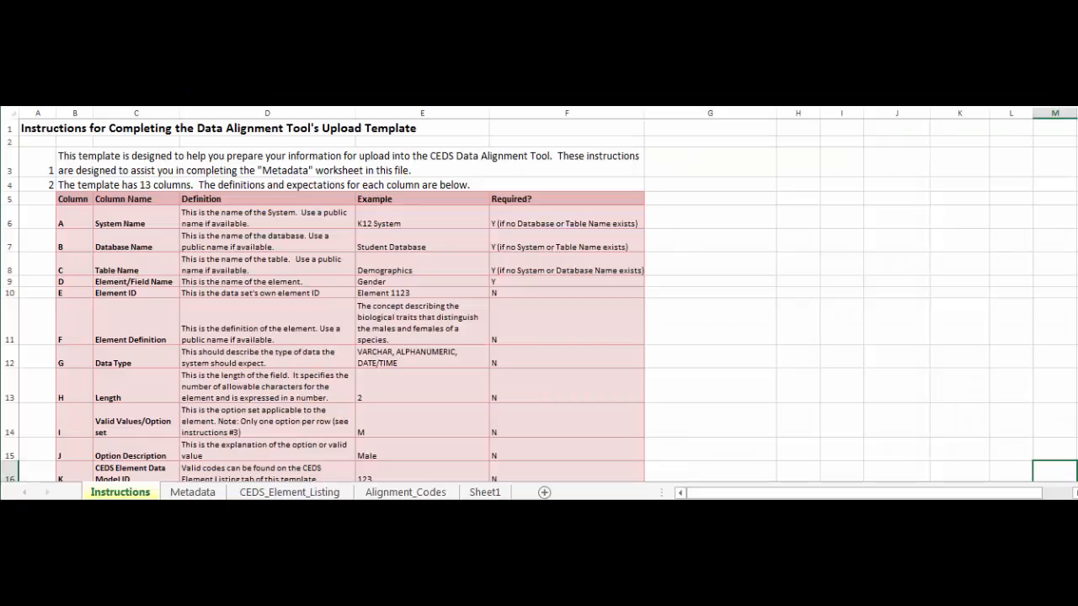
# Read through the column definitions and examples on the Instructions worksheet, and open the Metadata worksheet.
pyautogui.scroll(-4, 539, 301)
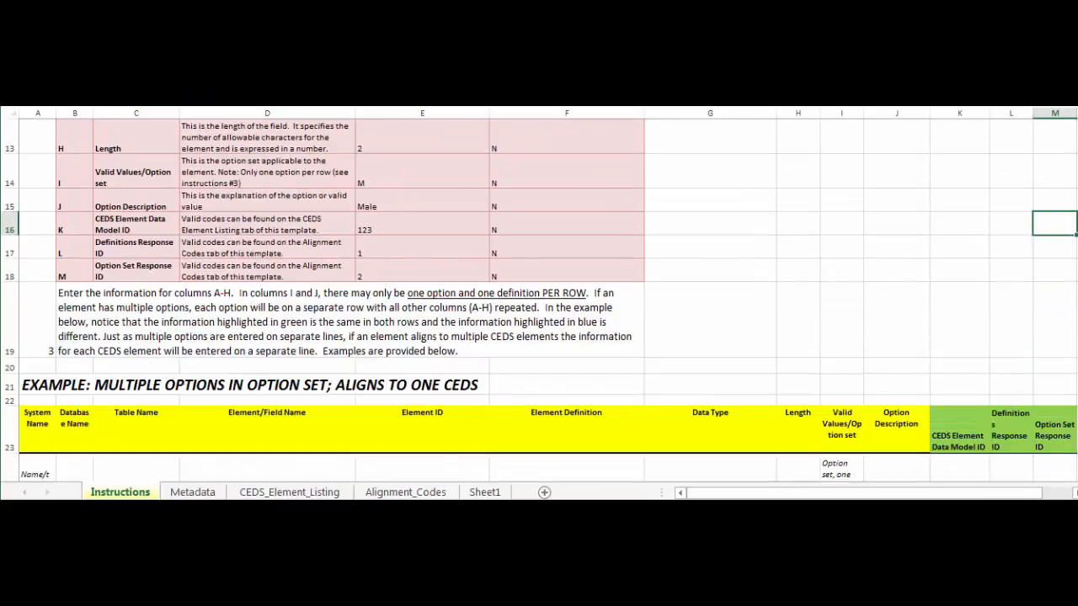
pyautogui.scroll(-4, 538, 301)
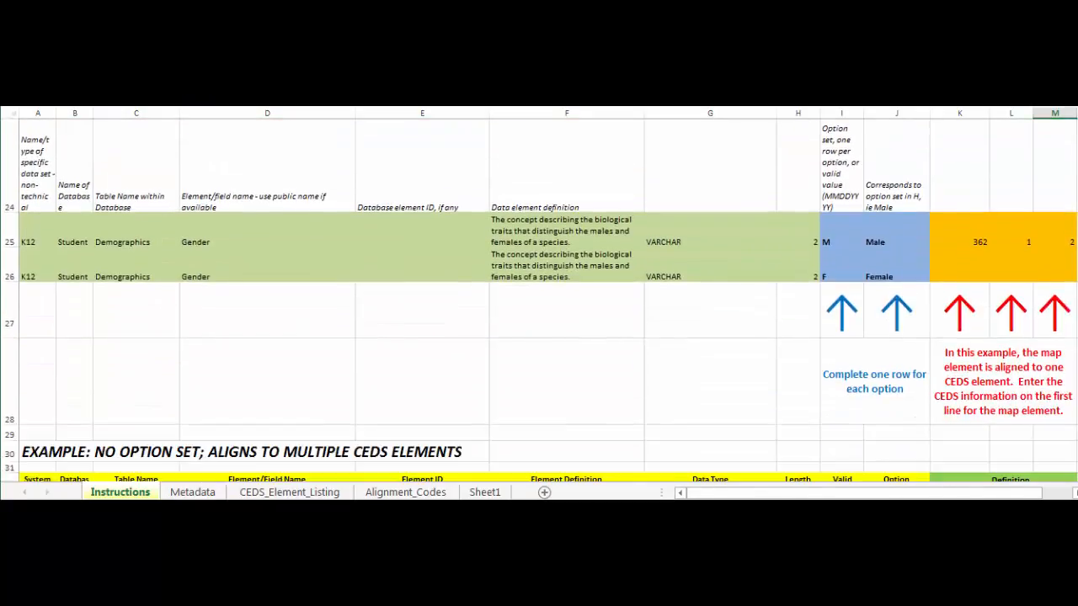
pyautogui.scroll(-5, 539, 301)
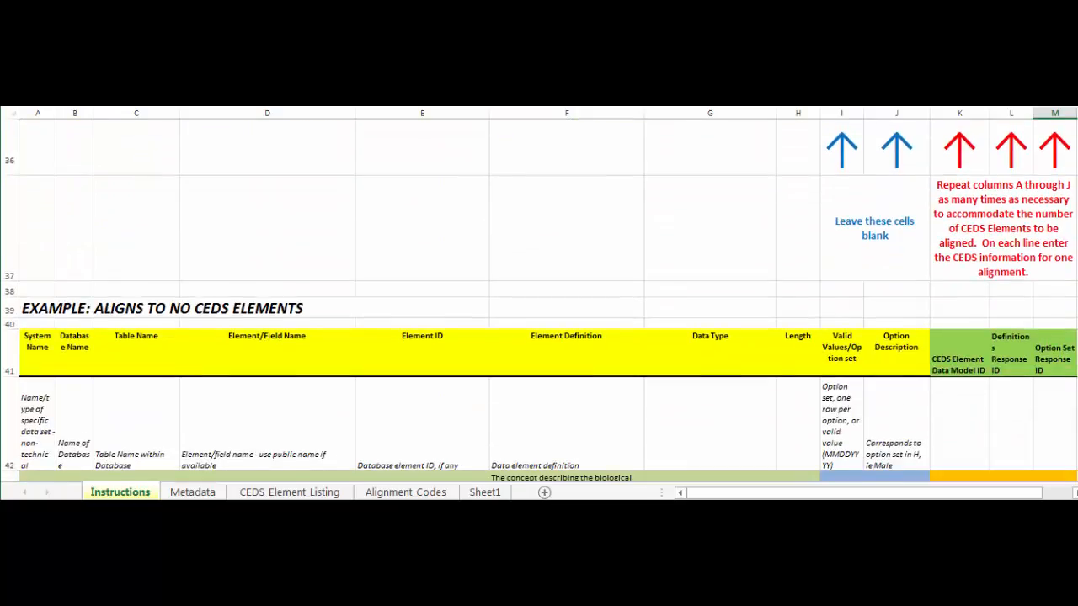
pyautogui.scroll(-4, 539, 301)
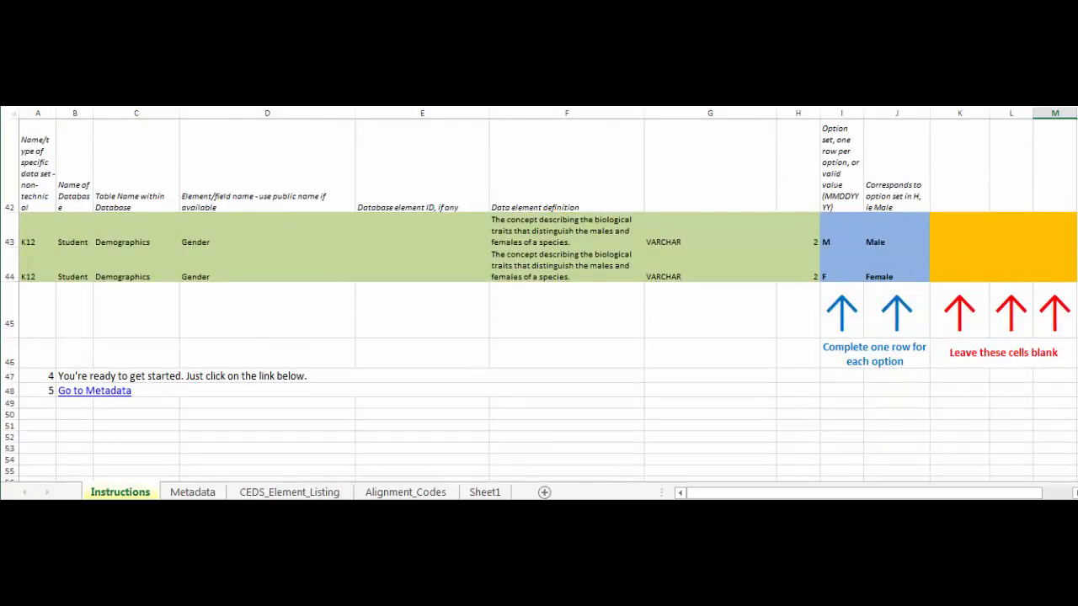
pyautogui.hotkey('ctrl', 'pagedown')
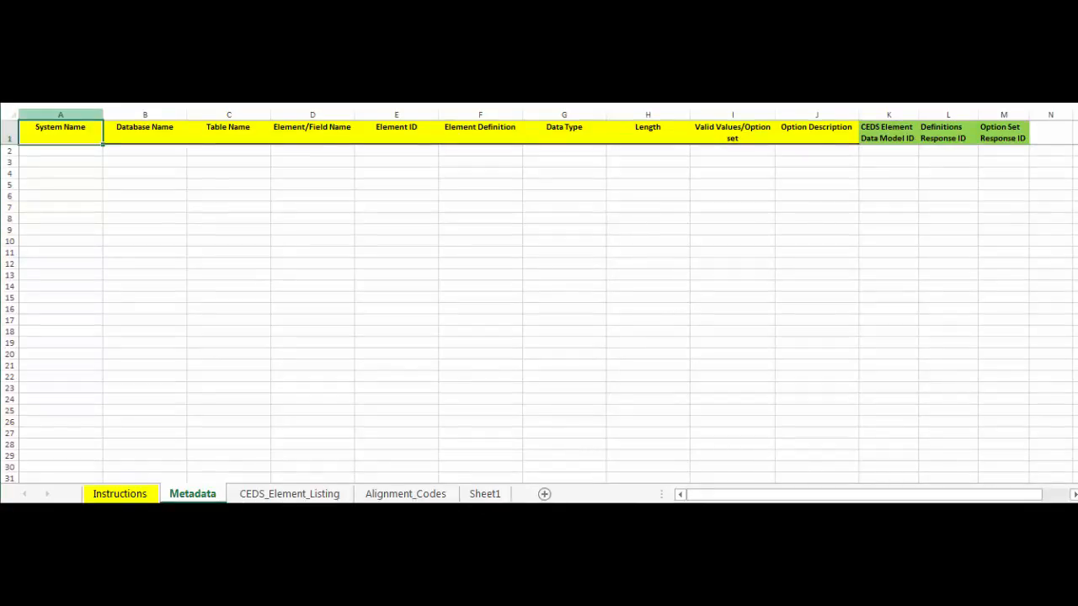
# Highlight the System Name through Element/Field Name columns on the Metadata worksheet.
pyautogui.hotkey('ctrl', 'shift', 'Down')
pyautogui.hotkey('shift', 'Right')
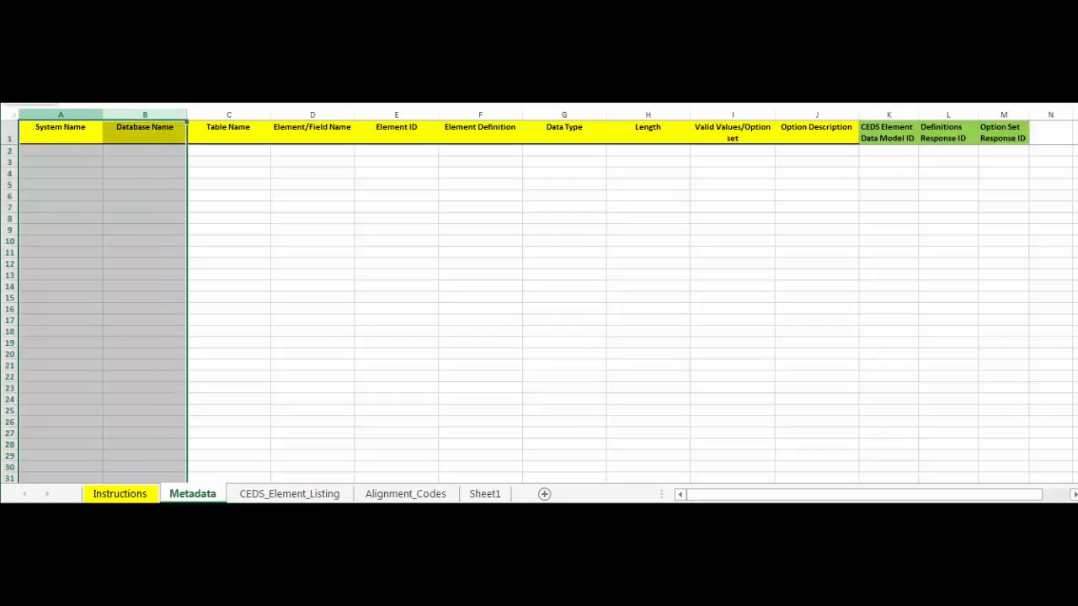
pyautogui.hotkey('shift', 'Right')
pyautogui.hotkey('shift', 'Right')
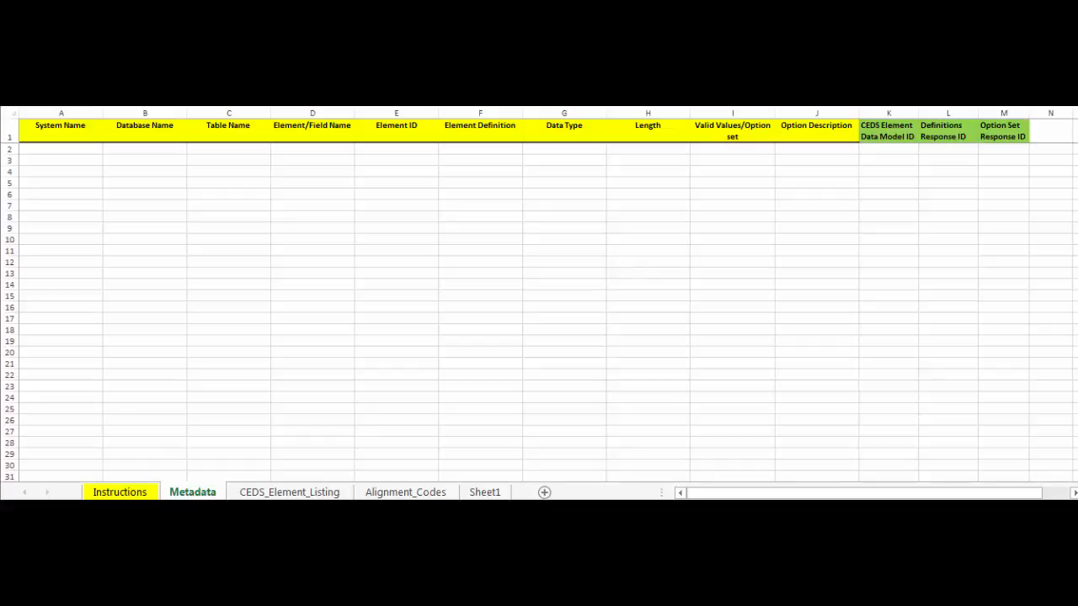
# Fill row 2 with system name Community Colleges, database name Student, table name Demographics and element name Gender.
pyautogui.write('Community Colleges')
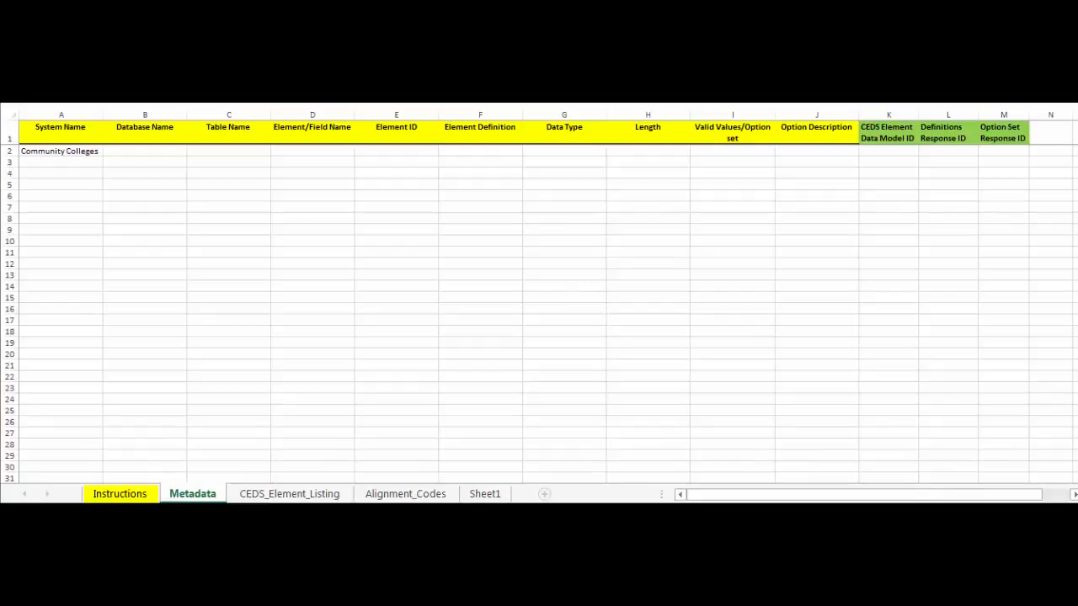
pyautogui.click(60, 152)
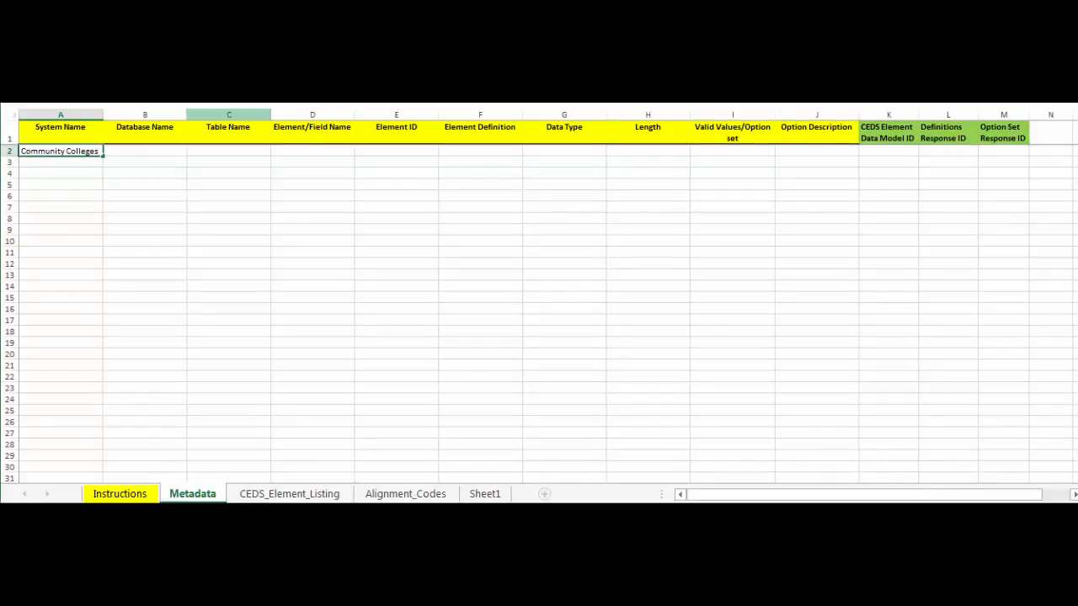
pyautogui.press('Tab')
pyautogui.write('Student')
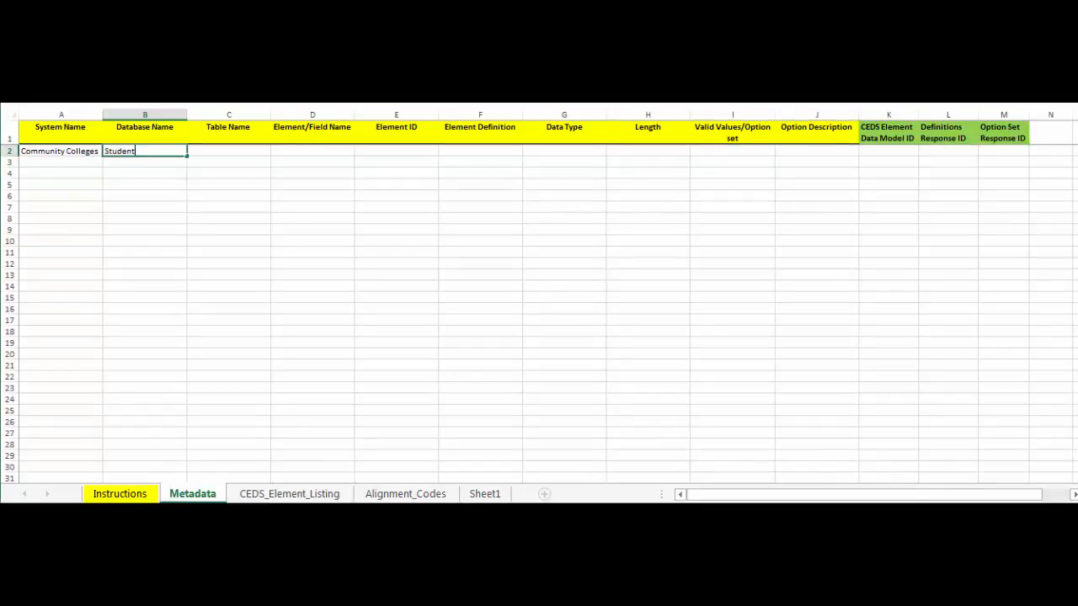
pyautogui.press('Tab')
pyautogui.write('Demographics')
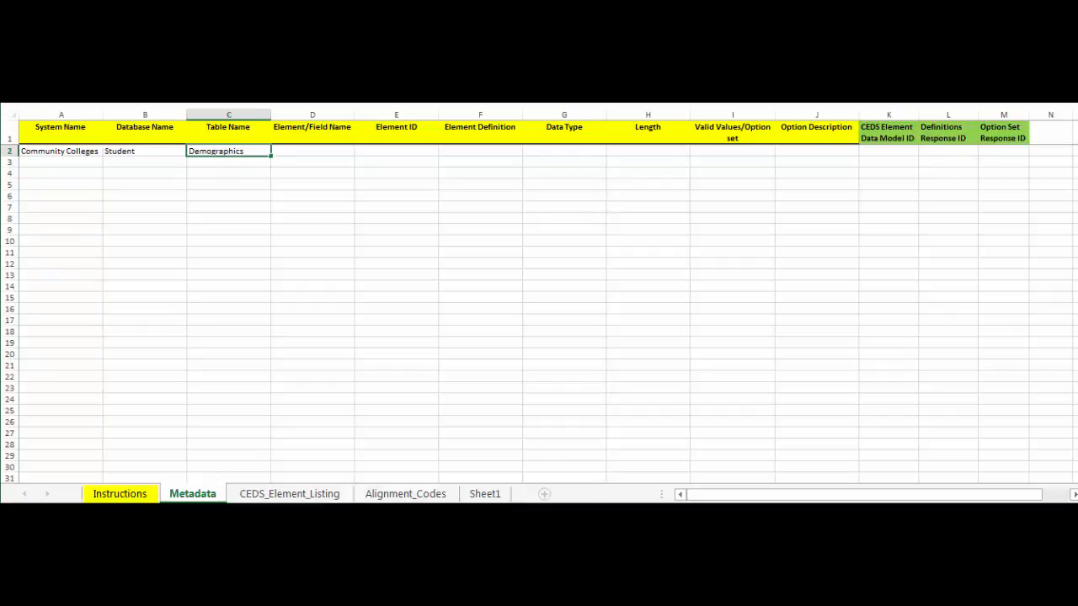
pyautogui.press('Tab')
pyautogui.write('Gender')
pyautogui.press('Tab')
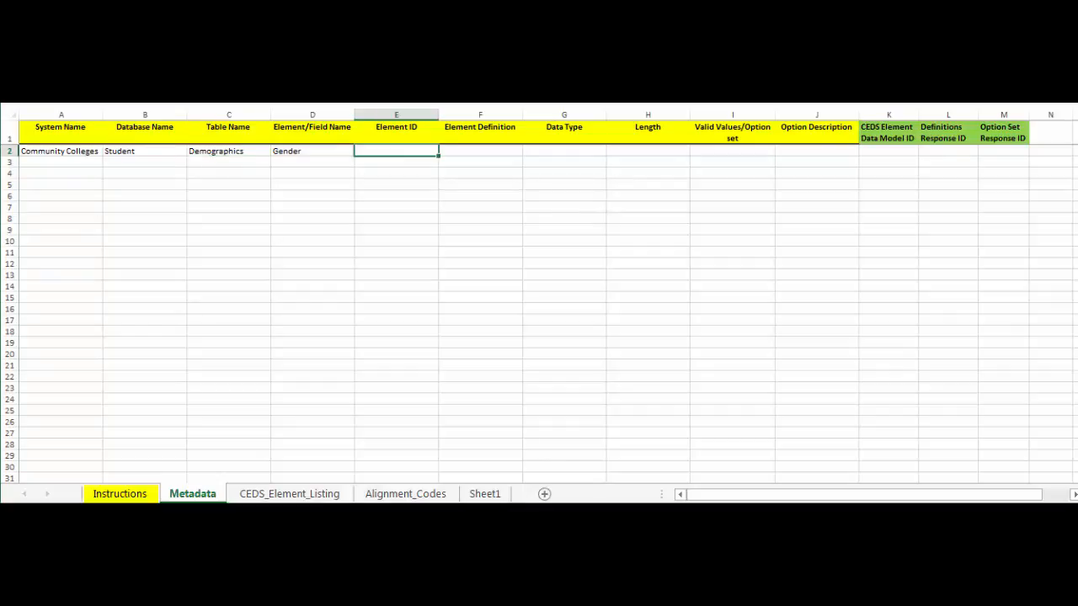
# Complete the Gender row with element ID "ID", definition "The gender of the person", data type varchar and length 2.
pyautogui.write('ID')
pyautogui.press('Tab')
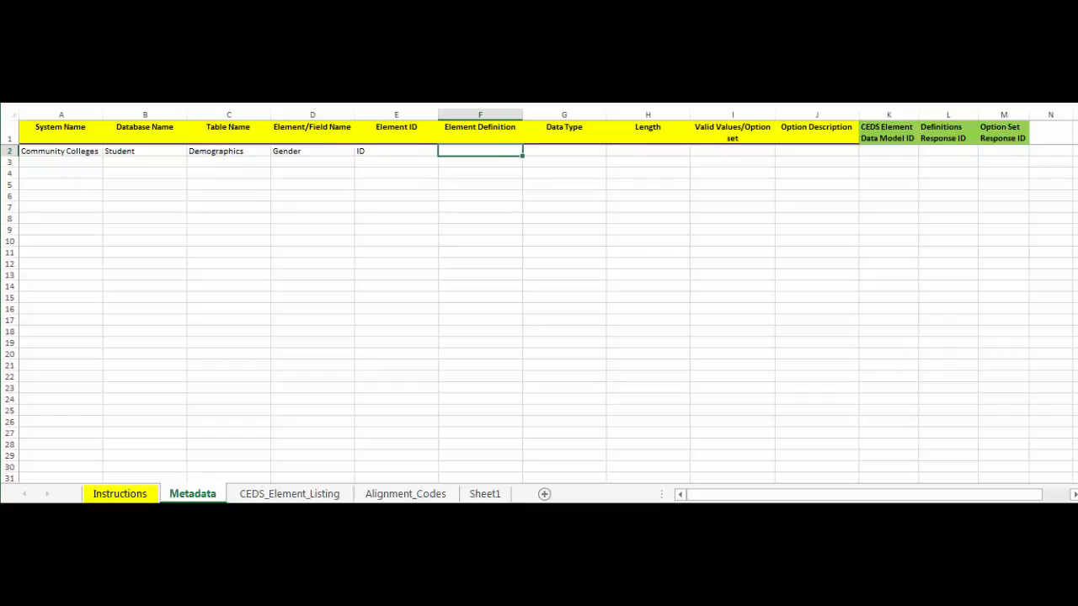
pyautogui.write('The gender of the person')
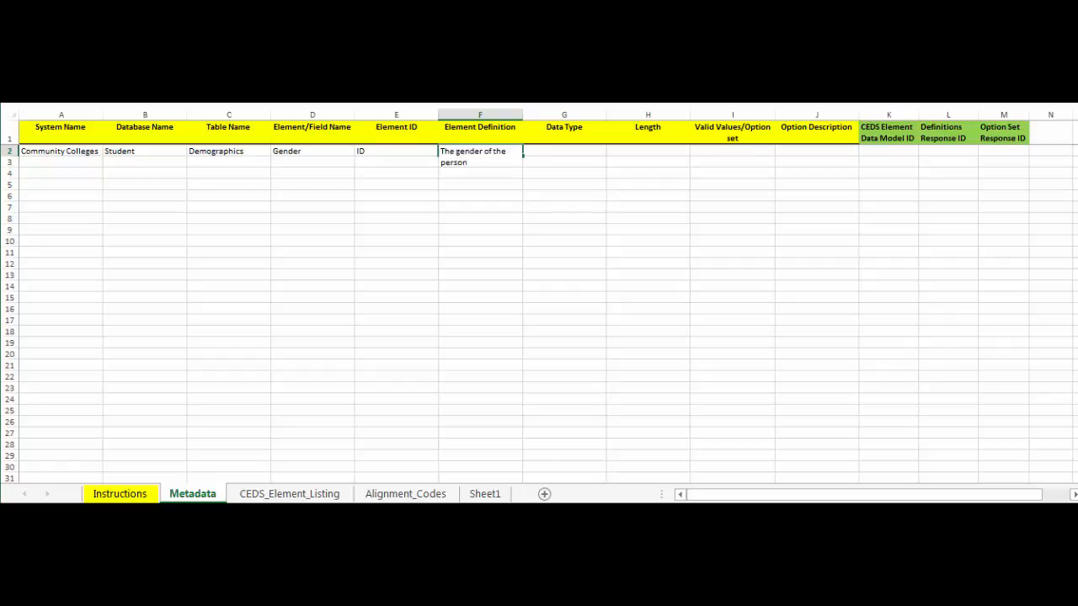
pyautogui.press('Tab')
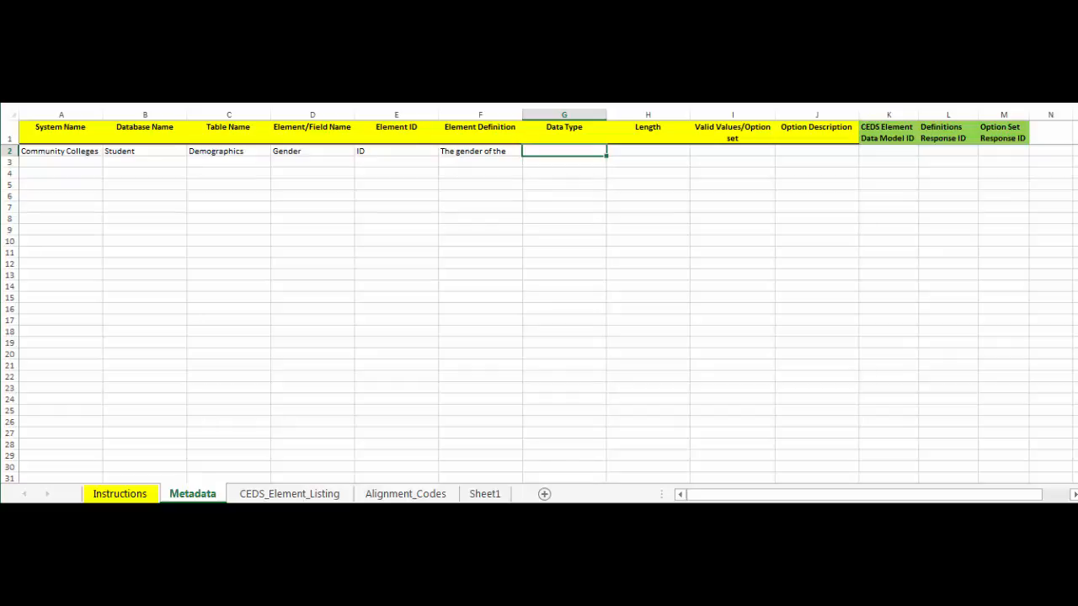
pyautogui.write('varchar')
pyautogui.press('Tab')
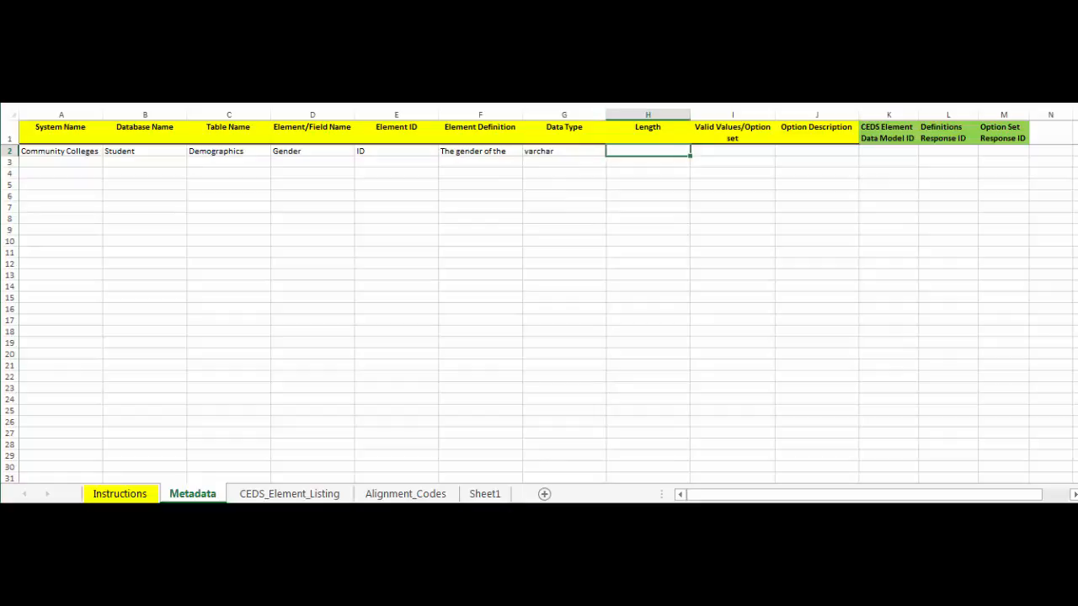
pyautogui.write('2')
pyautogui.press('Tab')
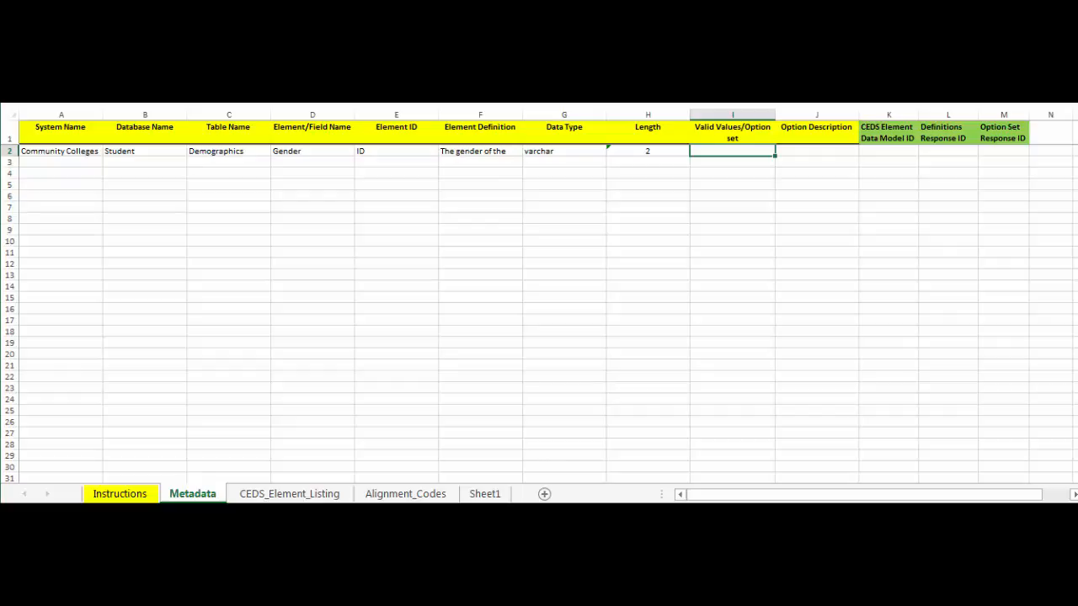
# Enter the Gender option set on two rows: M described as Male and F described as Female.
pyautogui.write('M')
pyautogui.press('Tab')
pyautogui.write('Male')
pyautogui.press('Return')
pyautogui.write('F')
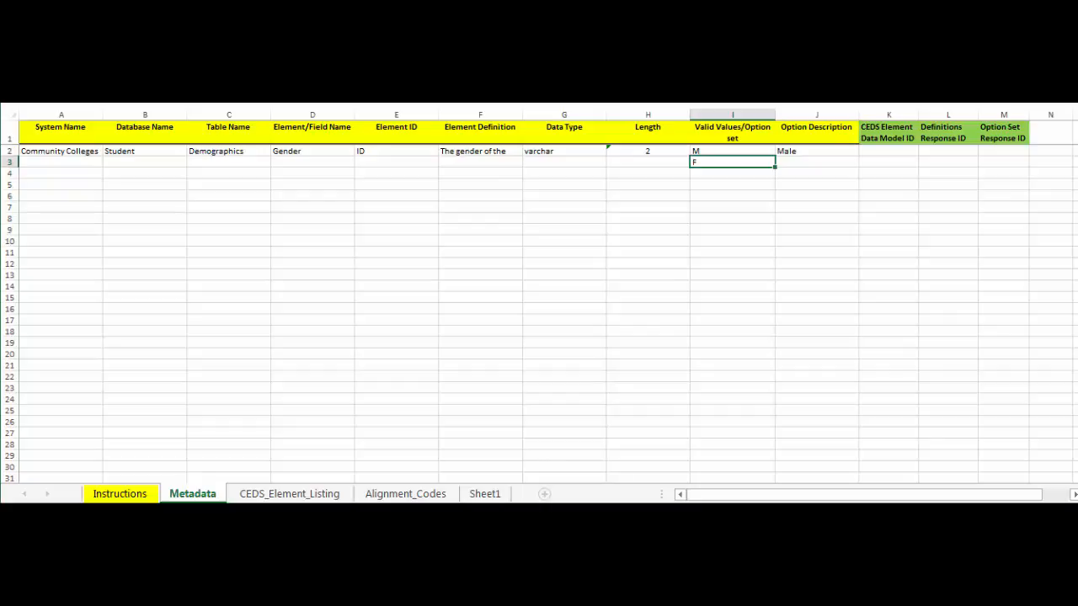
pyautogui.press('Tab')
pyautogui.write('Female')
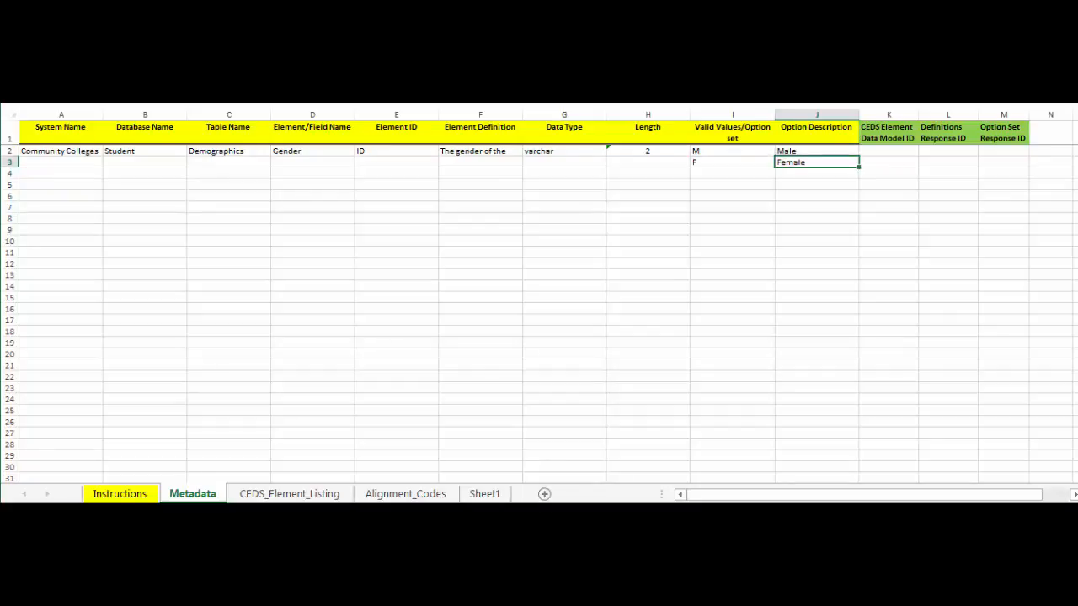
# Copy the System Name through Length values of row 2 into row 3 for the Female option.
pyautogui.click(60, 151)
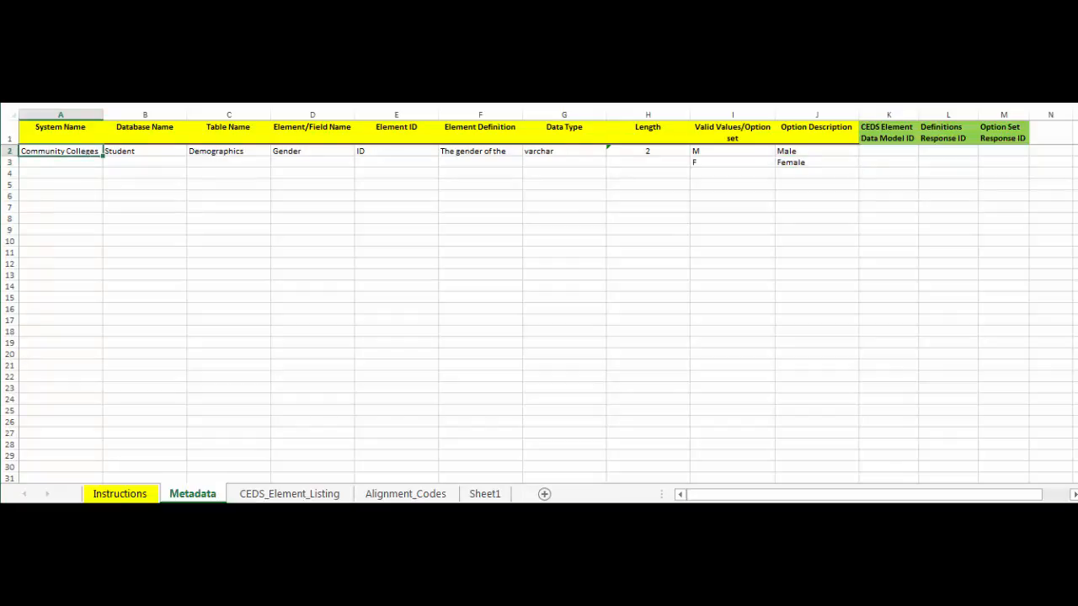
pyautogui.hotkey('shift', 'Right')
pyautogui.hotkey('shift', 'Right')
pyautogui.hotkey('shift', 'Right')
pyautogui.hotkey('shift', 'Right')
pyautogui.hotkey('shift', 'Right')
pyautogui.hotkey('shift', 'Right')
pyautogui.hotkey('shift', 'Right')
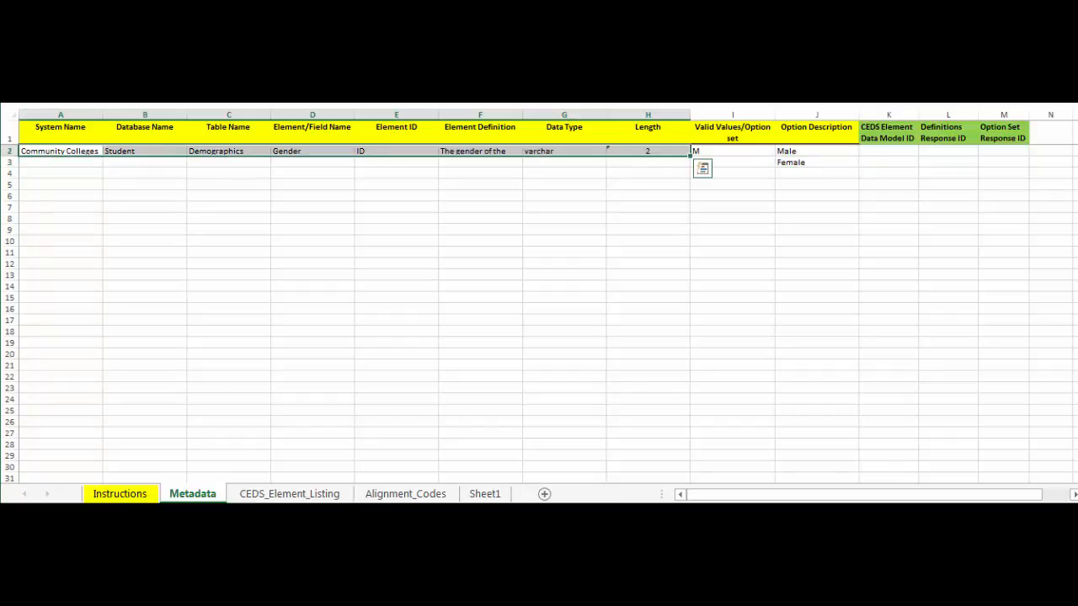
pyautogui.rightClick(667, 150)
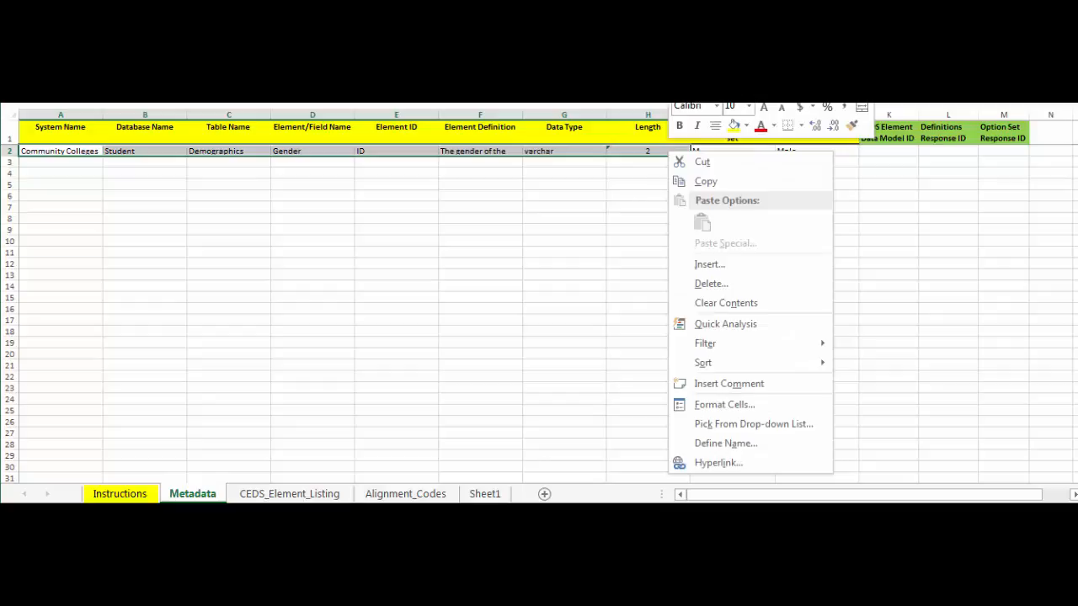
pyautogui.click(705, 181)
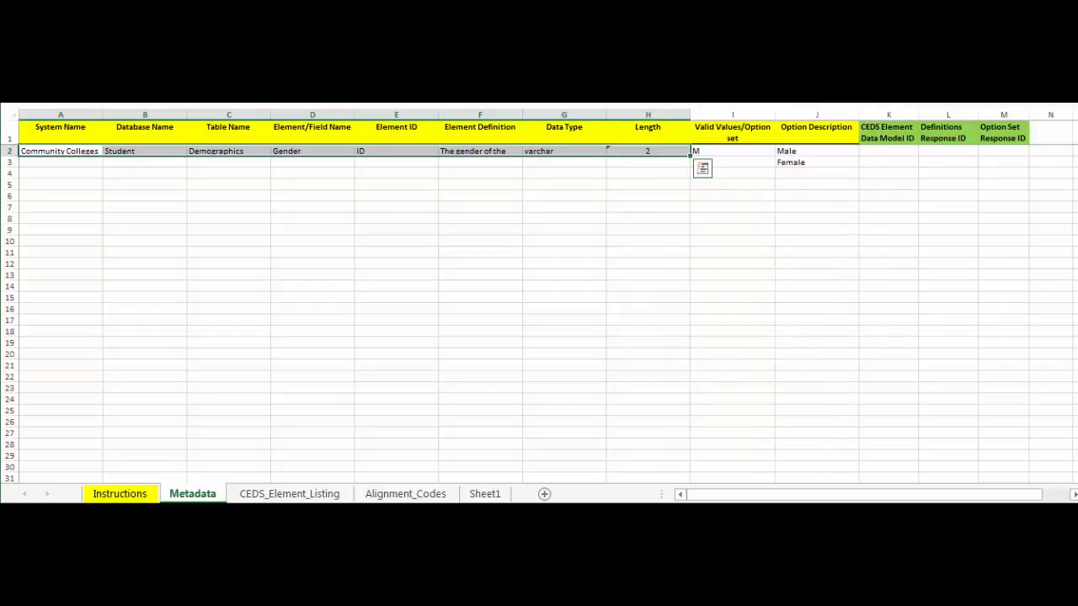
pyautogui.click(60, 163)
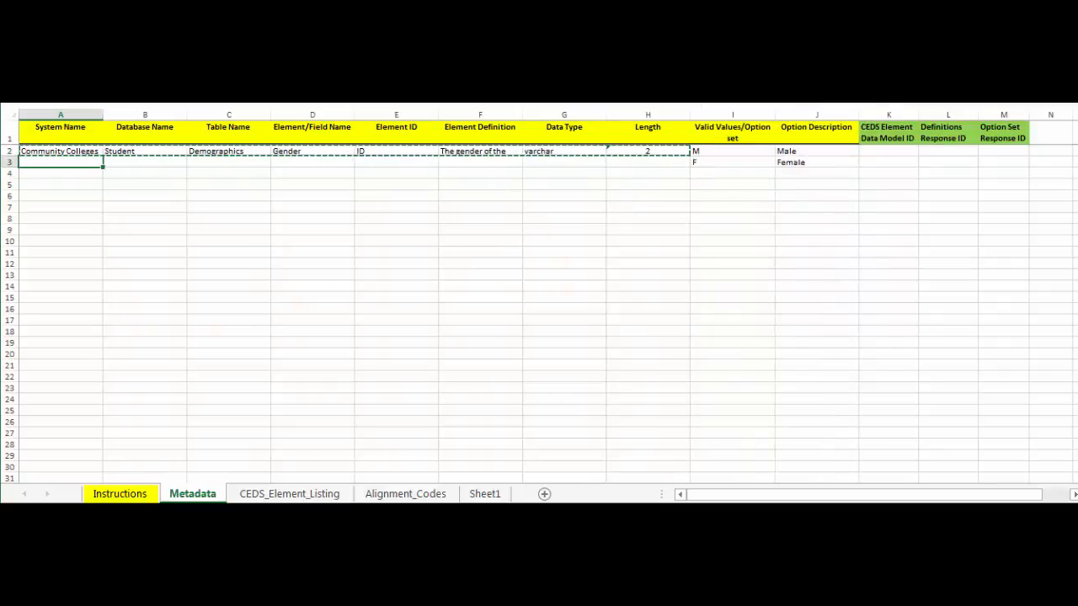
pyautogui.rightClick(52, 162)
pyautogui.click(84, 231)
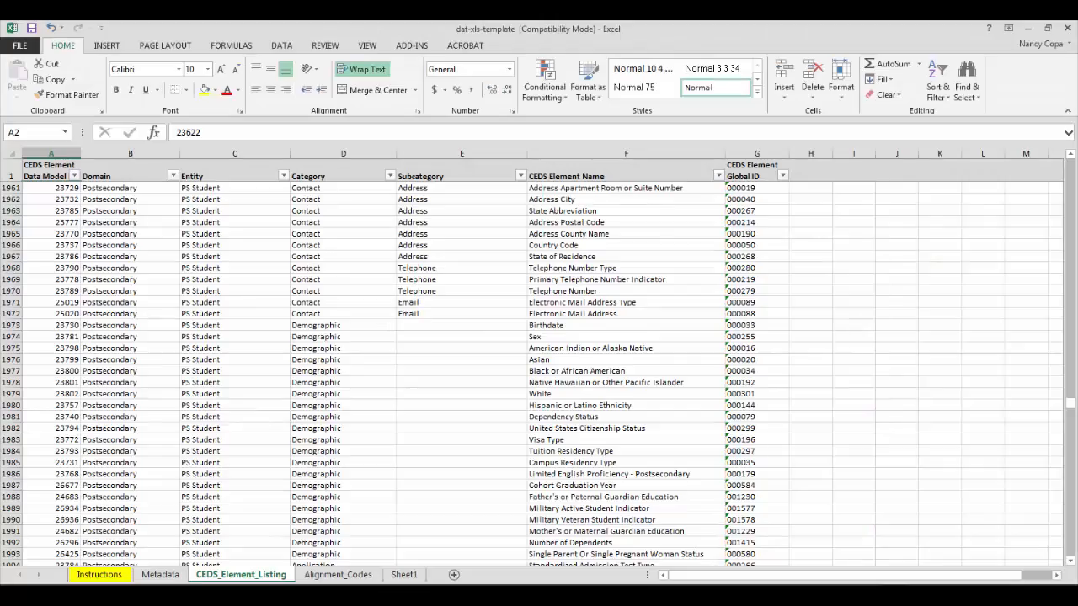
# Copy the data model ID 23781 of the postsecondary student Sex element into row 2's CEDS Element Data Model ID on the Metadata worksheet.
pyautogui.click(10, 336)
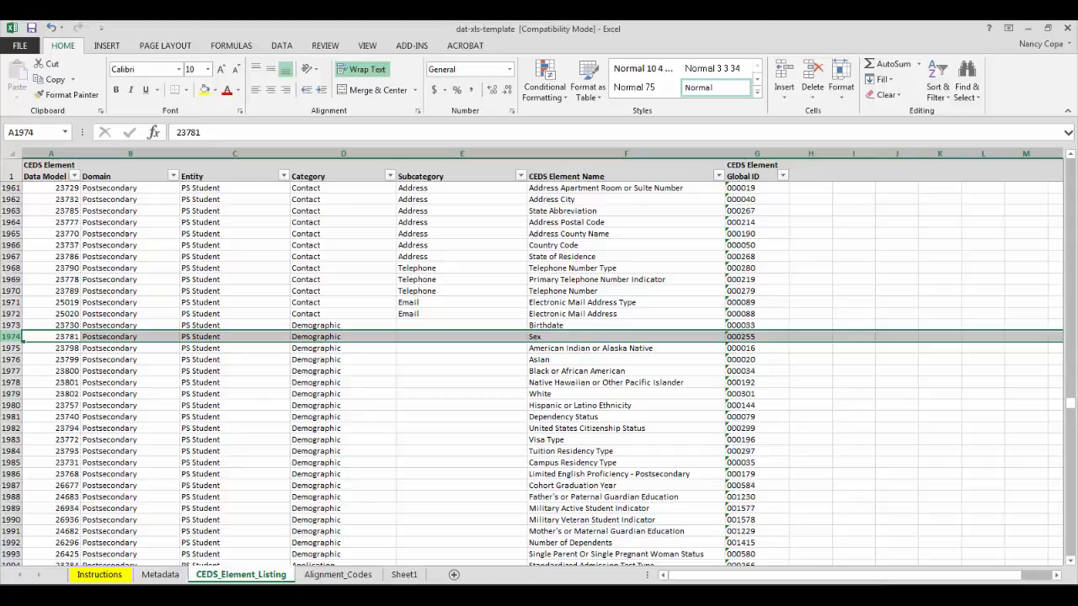
pyautogui.click(38, 337)
pyautogui.rightClick(38, 337)
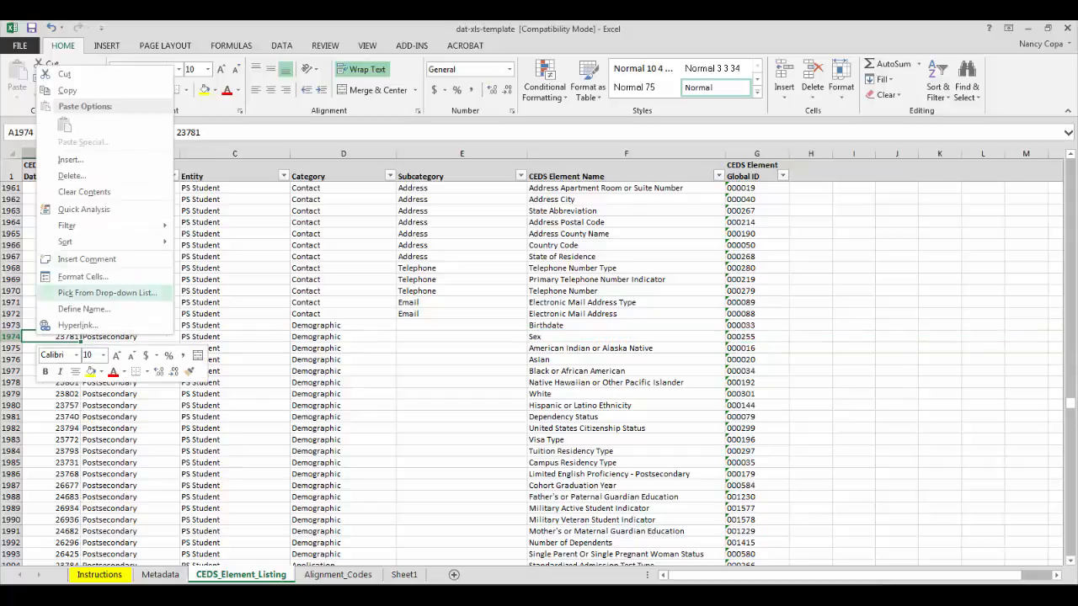
pyautogui.click(67, 90)
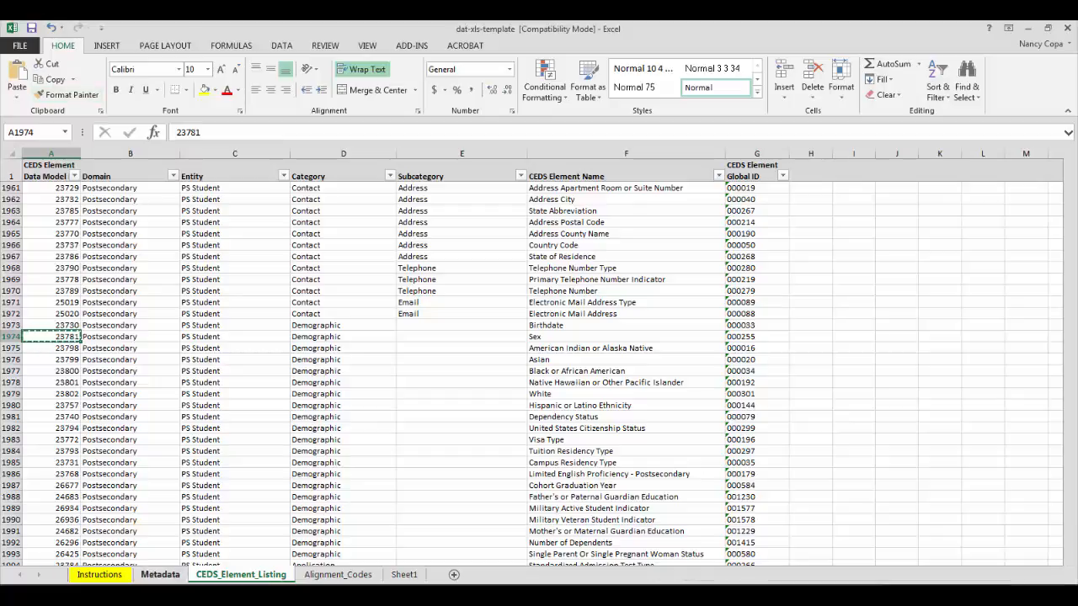
pyautogui.click(160, 575)
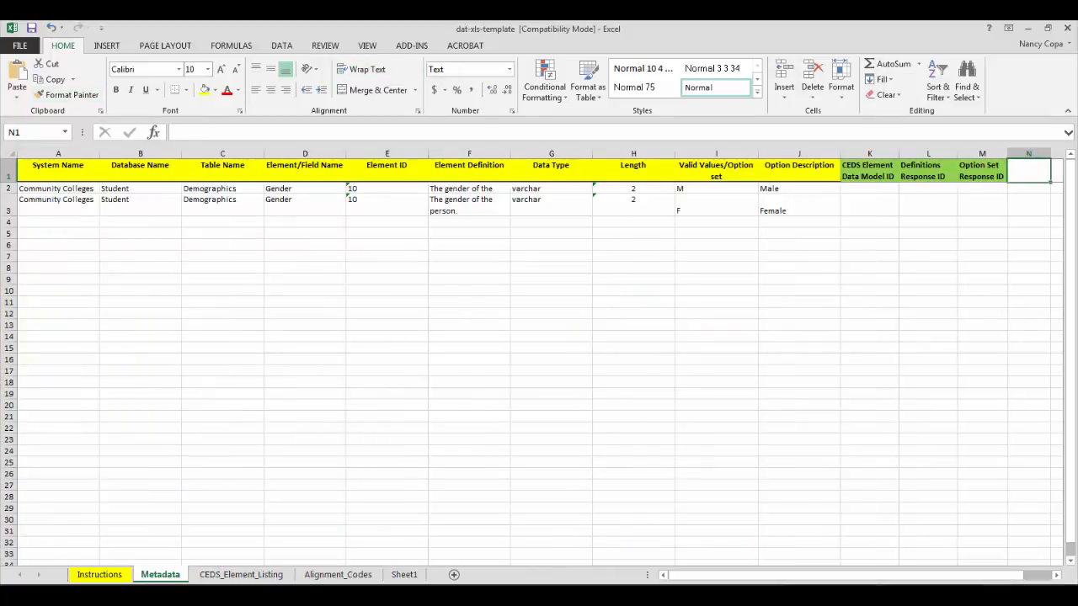
pyautogui.click(868, 188)
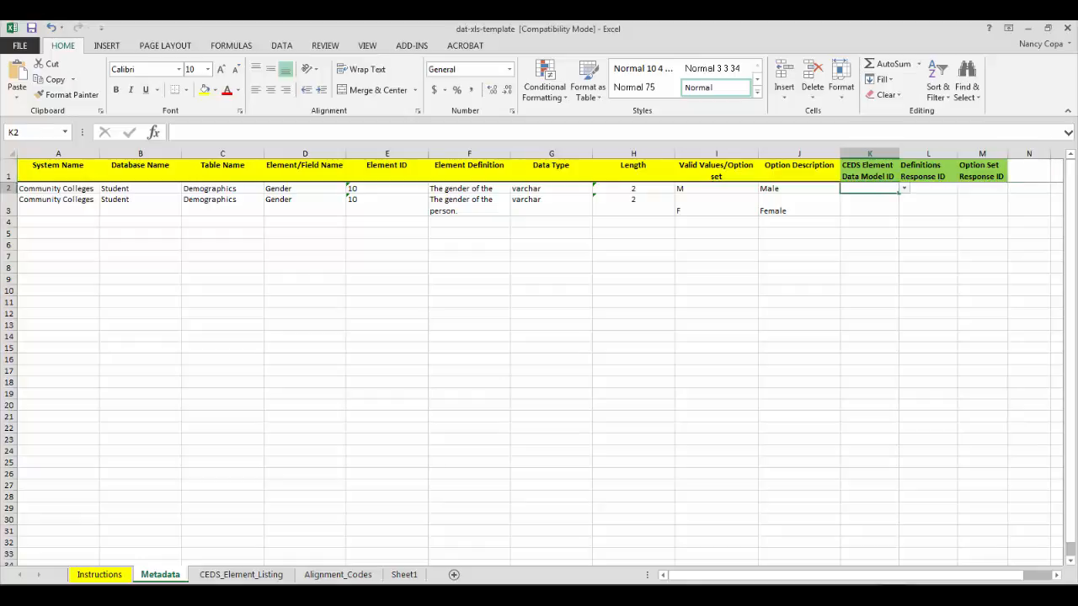
pyautogui.rightClick(870, 189)
pyautogui.click(897, 247)
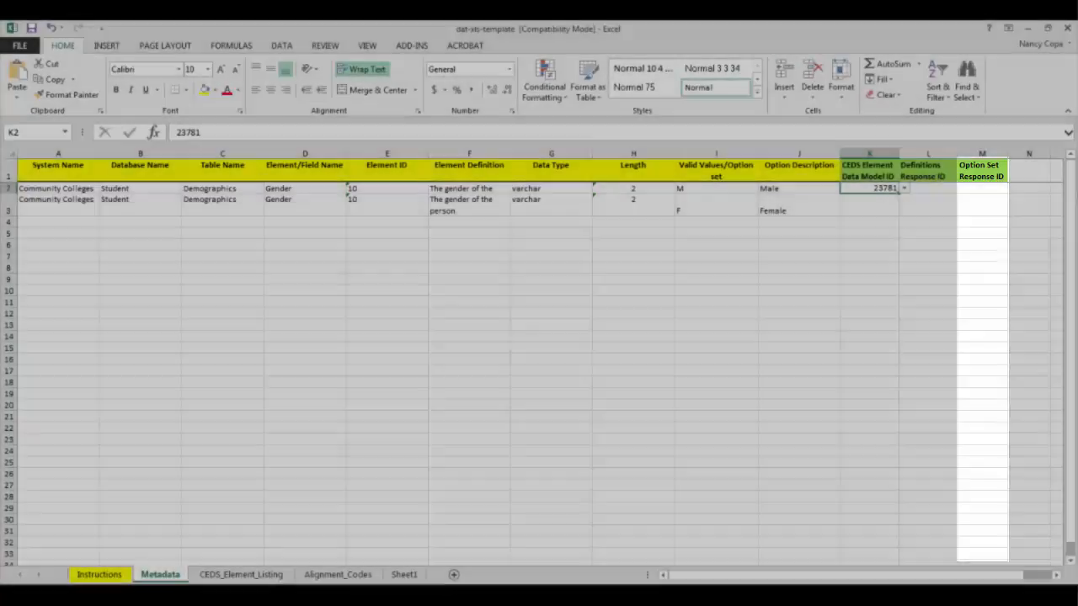
# Review the Definitions and Option Set Response ID choices for row 2 and their meanings on the Alignment_Codes worksheet.
pyautogui.click(928, 189)
pyautogui.click(963, 189)
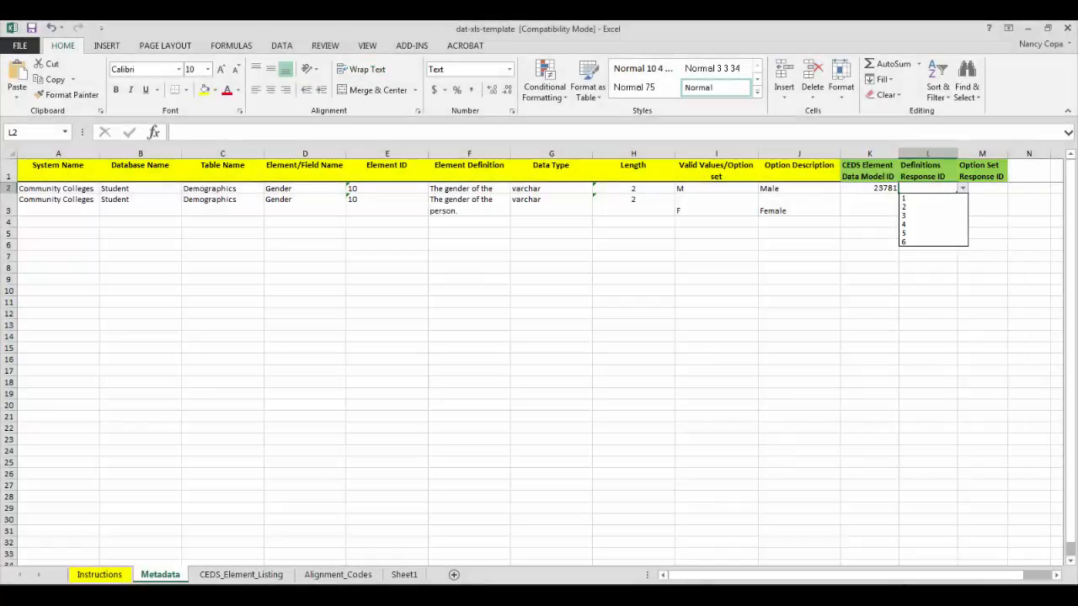
pyautogui.click(957, 191)
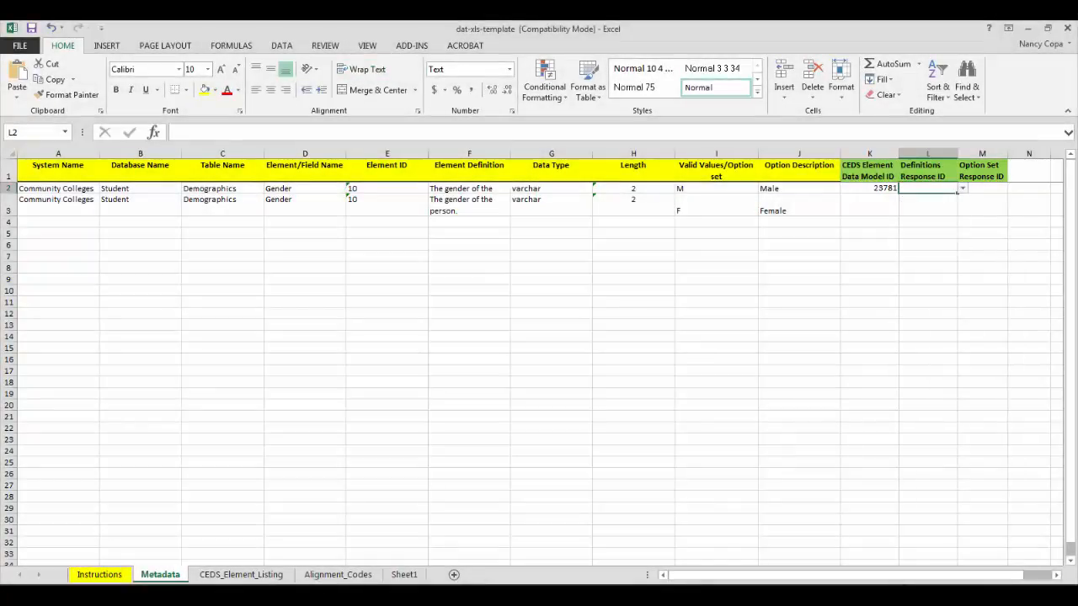
pyautogui.click(977, 189)
pyautogui.click(1011, 189)
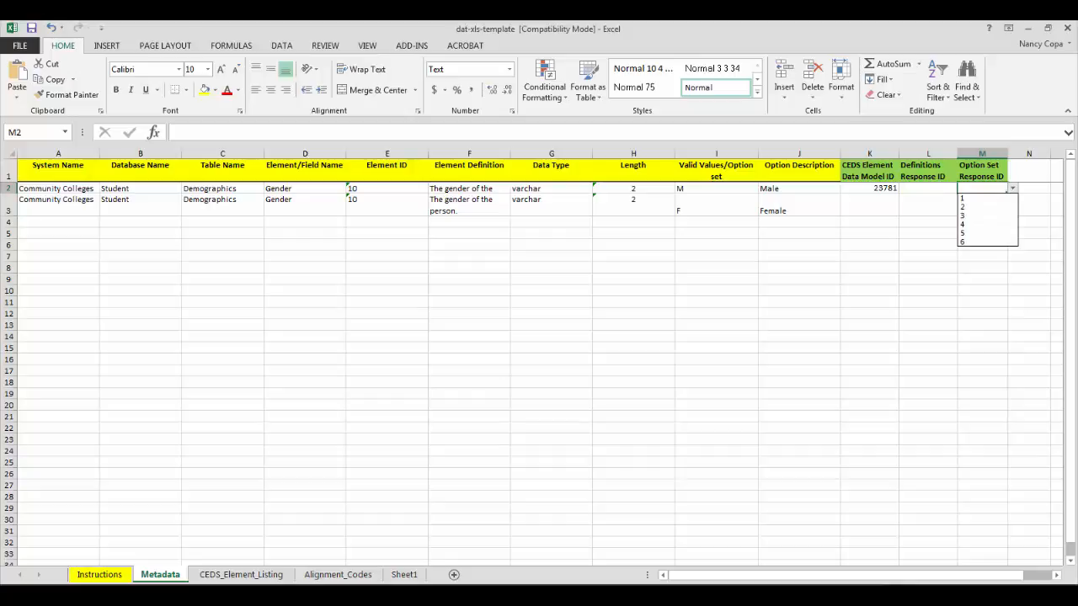
pyautogui.click(1012, 189)
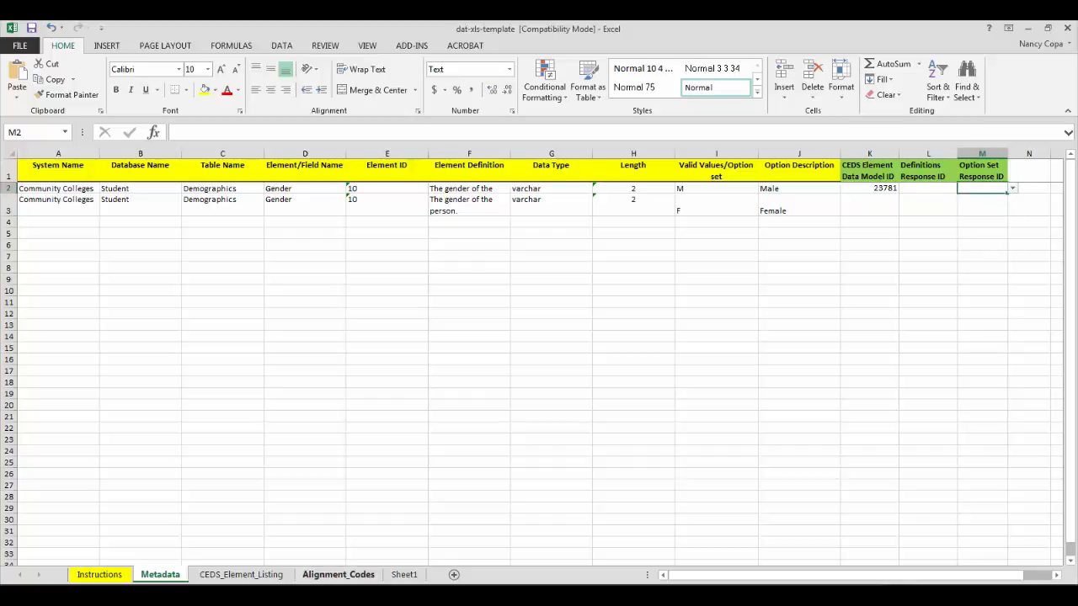
pyautogui.click(337, 574)
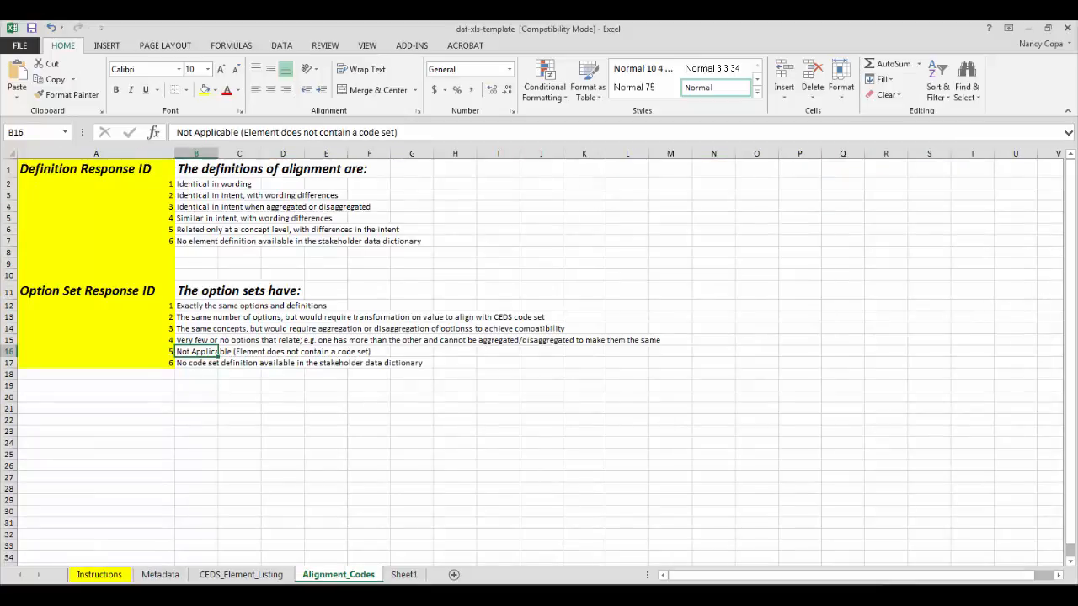
# Set both the Definitions Response ID and the Option Set Response ID of row 2 on the Metadata worksheet to 2.
pyautogui.click(160, 574)
pyautogui.click(963, 189)
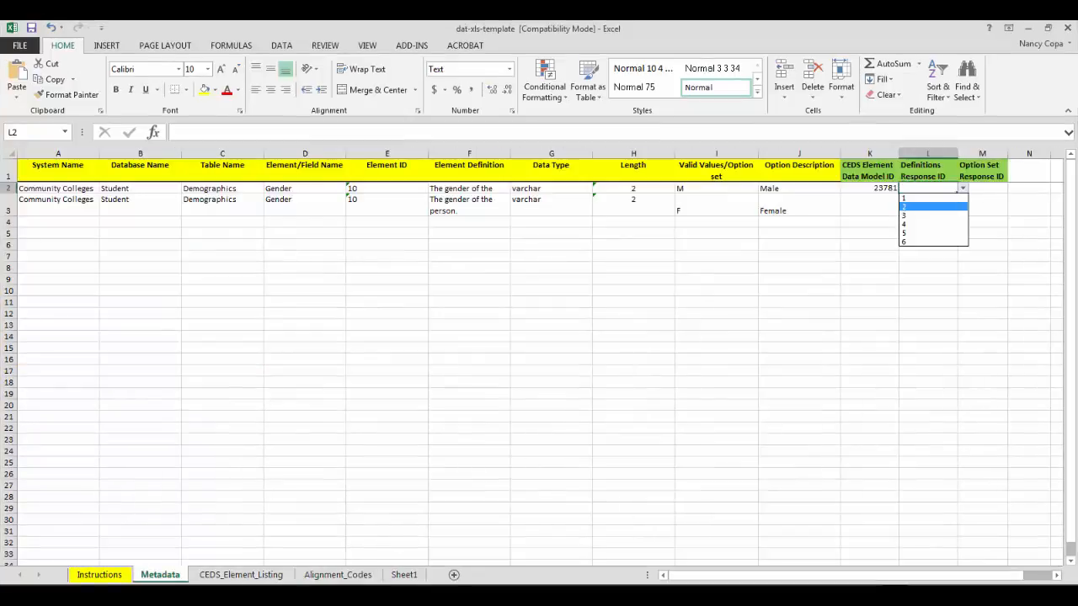
pyautogui.click(918, 209)
pyautogui.click(981, 188)
pyautogui.click(1012, 188)
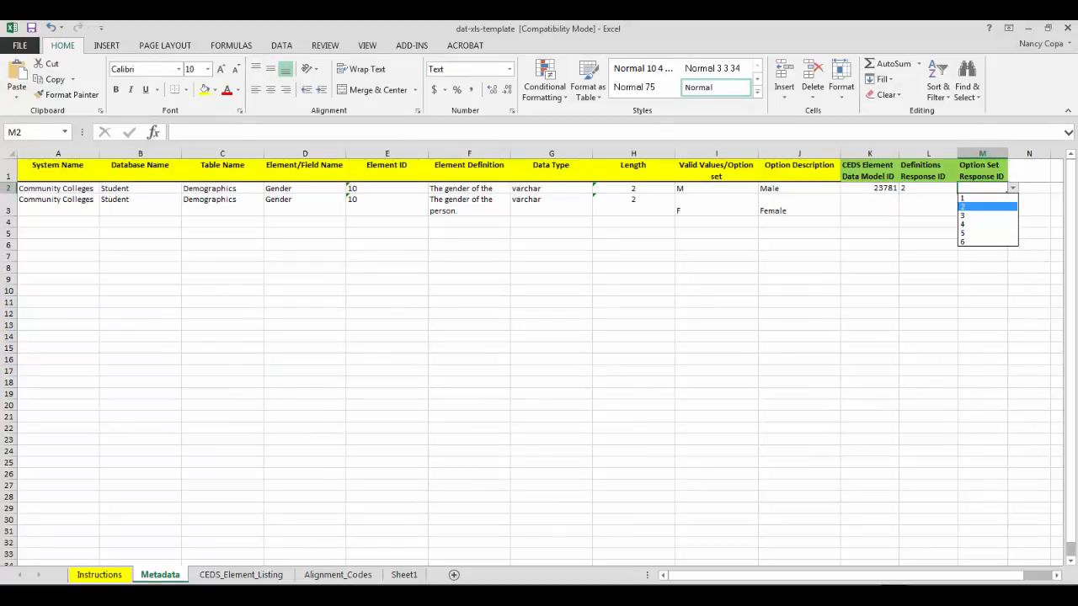
pyautogui.click(968, 207)
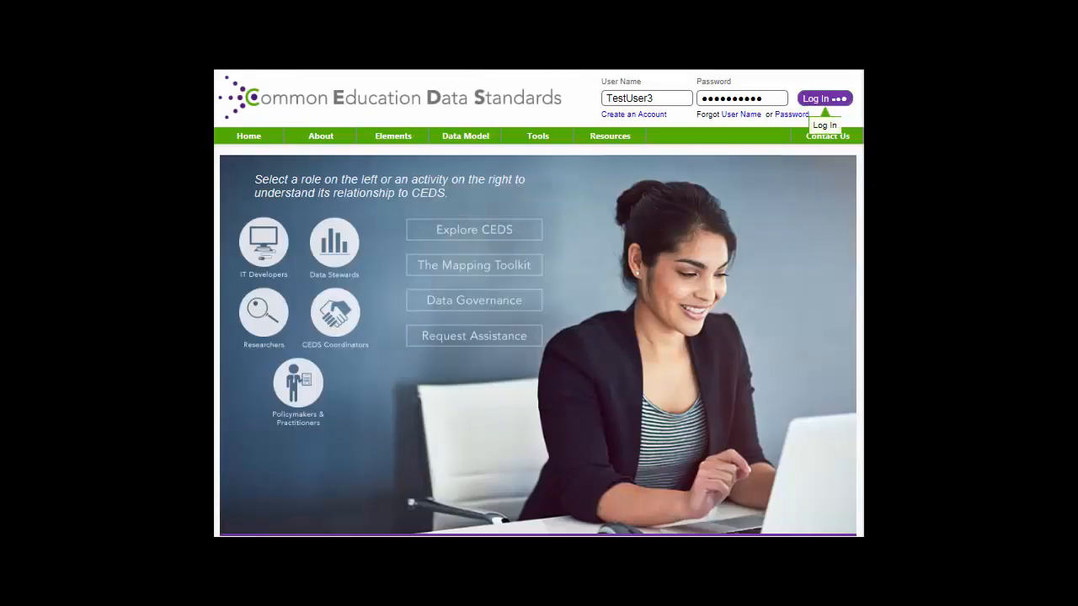
# Switch to the Common Education Data Standards website, log in and go to map management in the Align tool.
pyautogui.click(824, 100)
pyautogui.moveTo(538, 136)
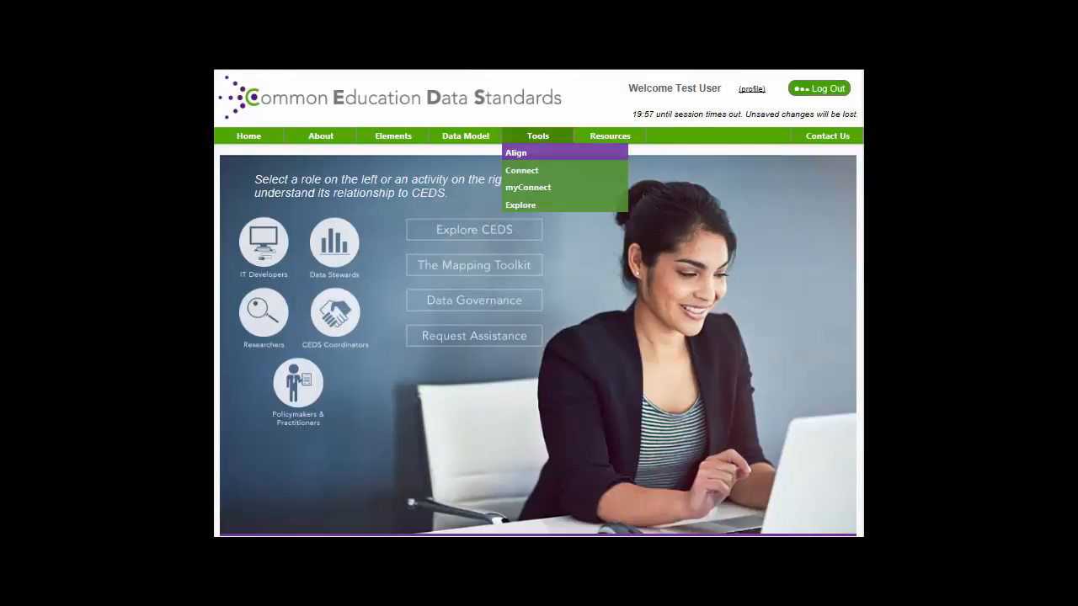
pyautogui.click(516, 153)
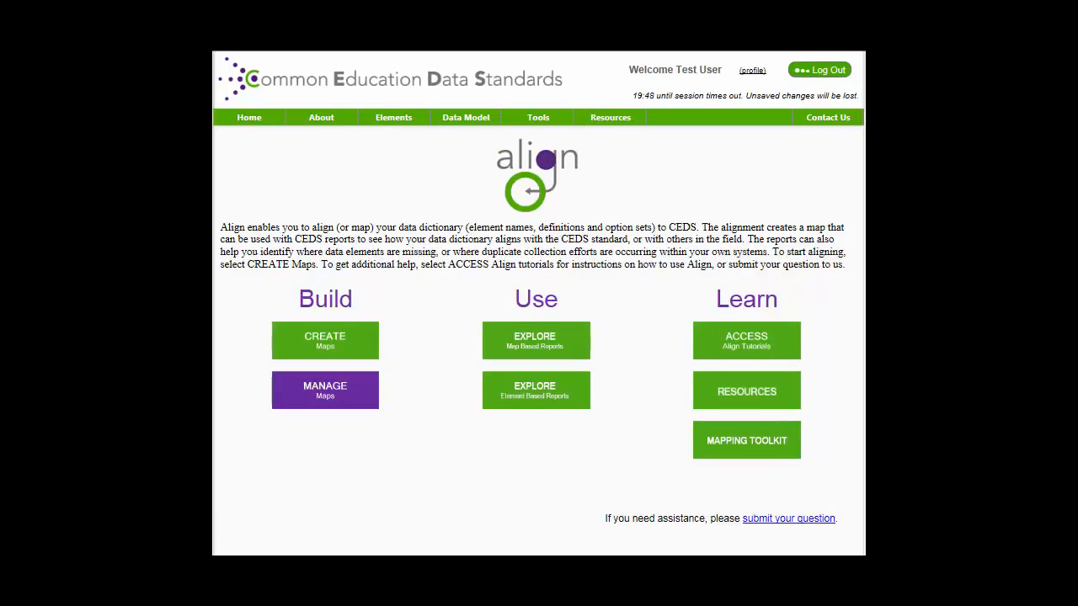
pyautogui.click(325, 390)
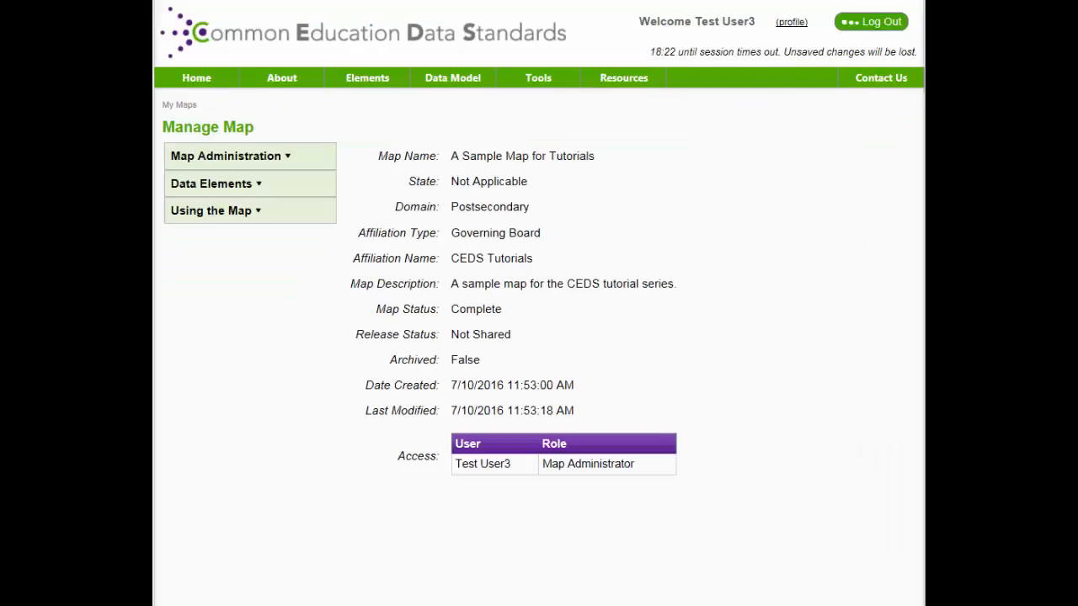
# Upload dat-xls-template as the data dictionary of A Sample Map for Tutorials, with Metadata as the worksheet to import.
pyautogui.moveTo(251, 184)
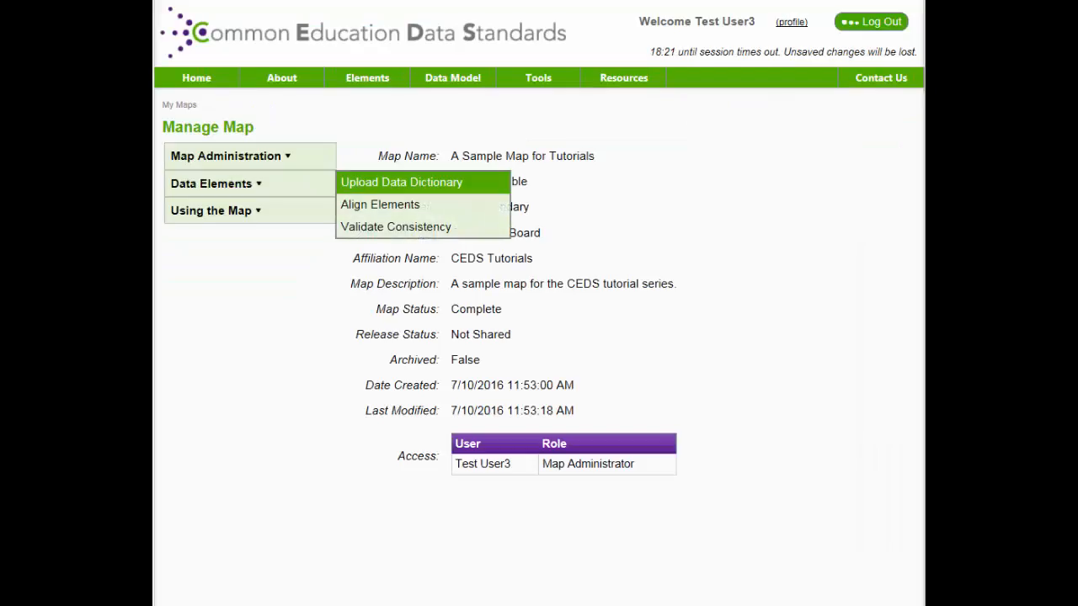
pyautogui.click(401, 182)
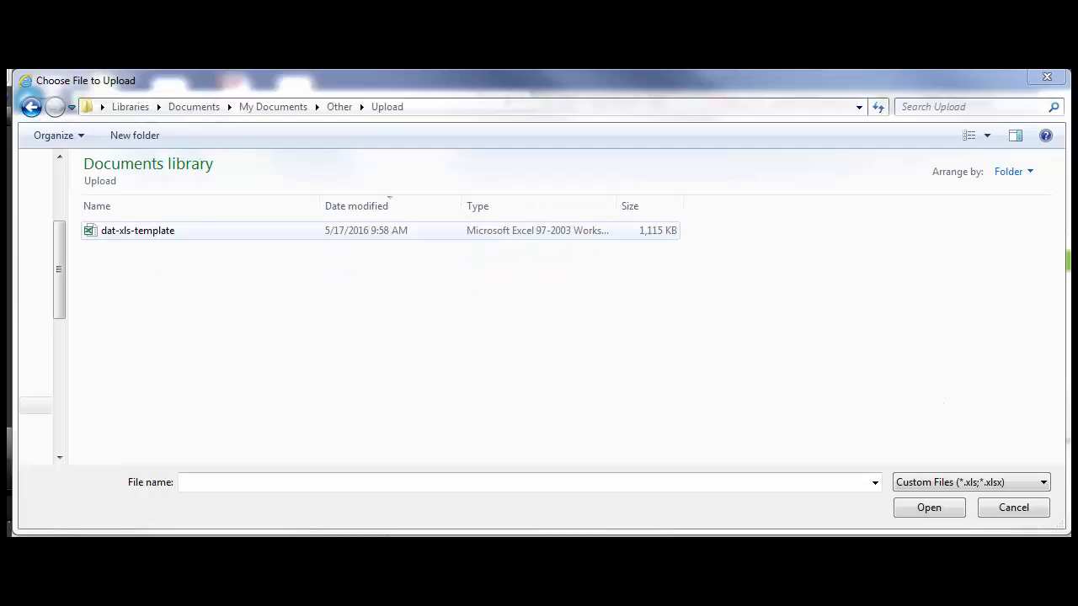
pyautogui.click(138, 230)
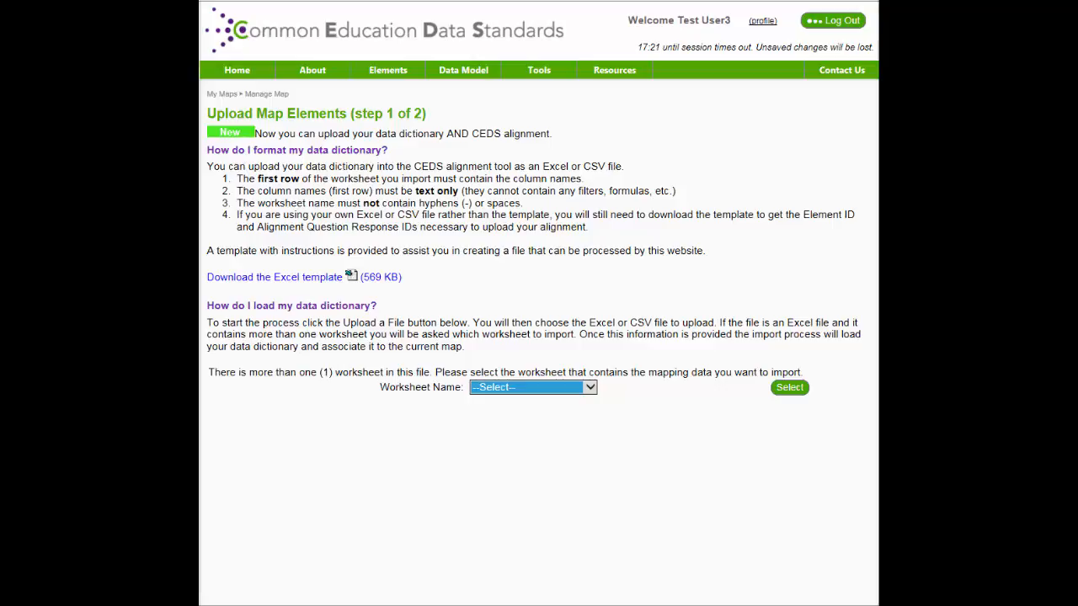
pyautogui.click(590, 387)
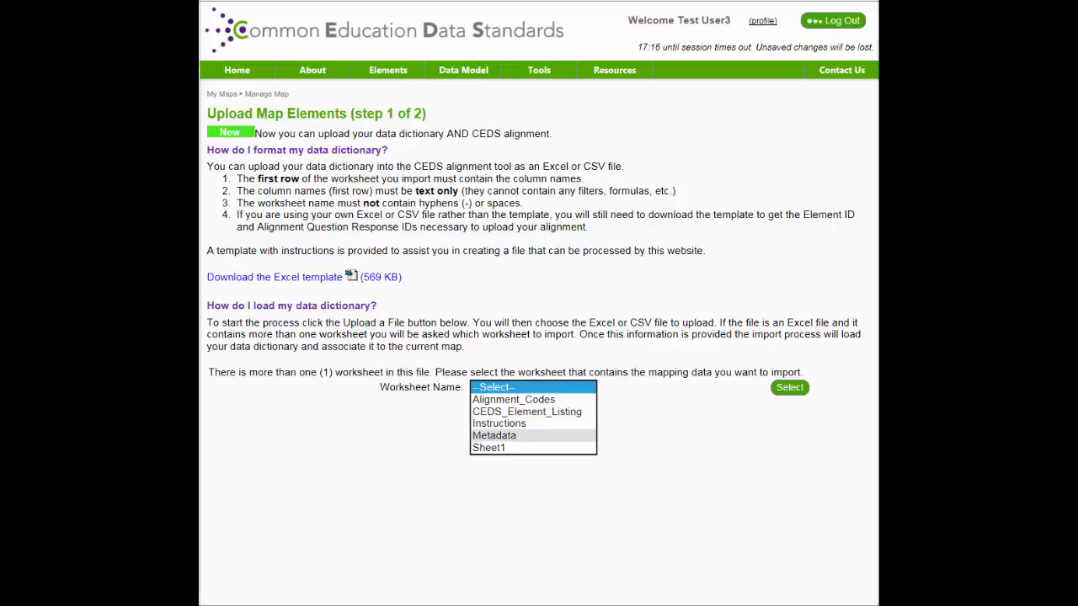
pyautogui.click(495, 436)
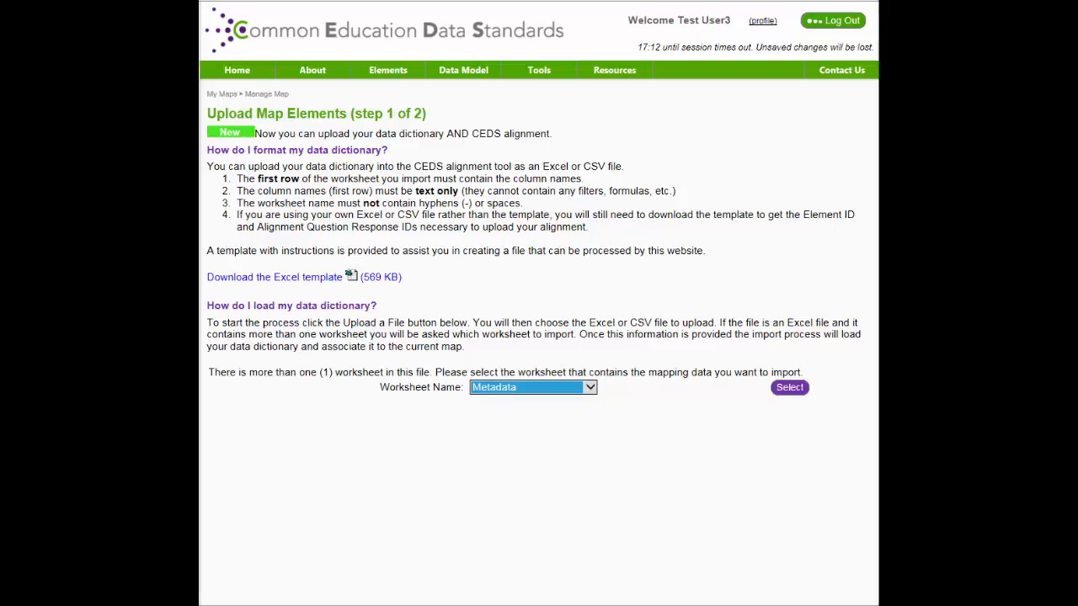
pyautogui.click(790, 387)
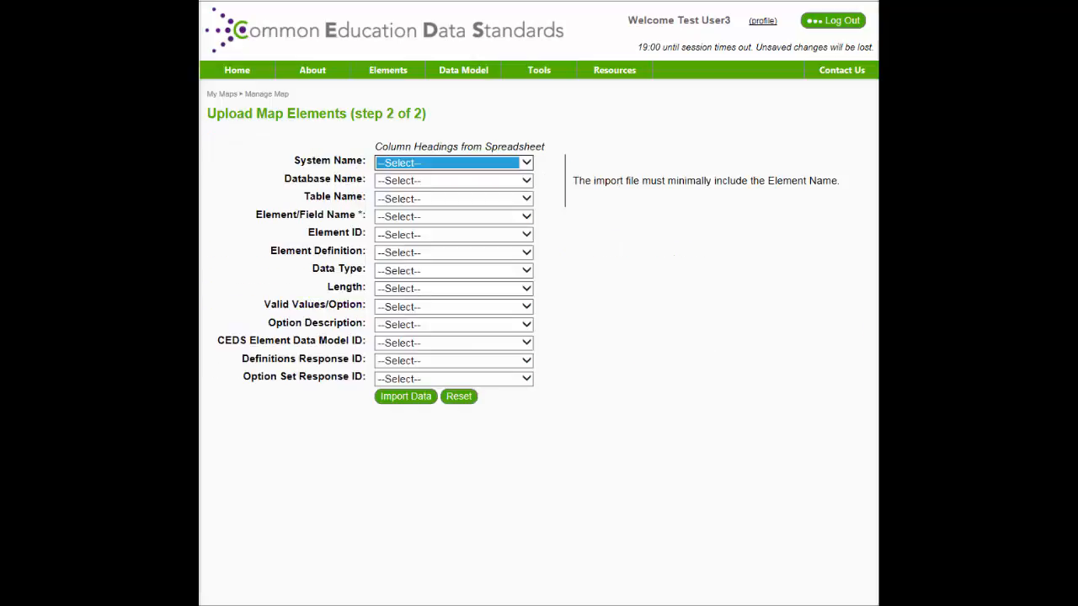
# Map System Name, Database Name, Table Name and the remaining import fields to their matching spreadsheet column headings and import the data.
pyautogui.click(526, 163)
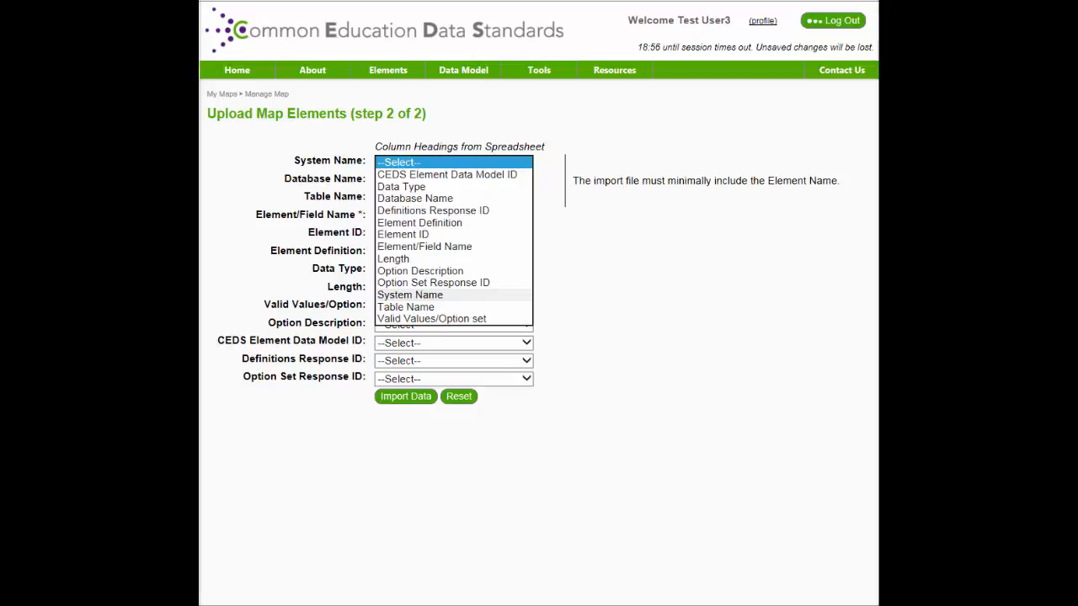
pyautogui.click(411, 294)
pyautogui.press('Tab')
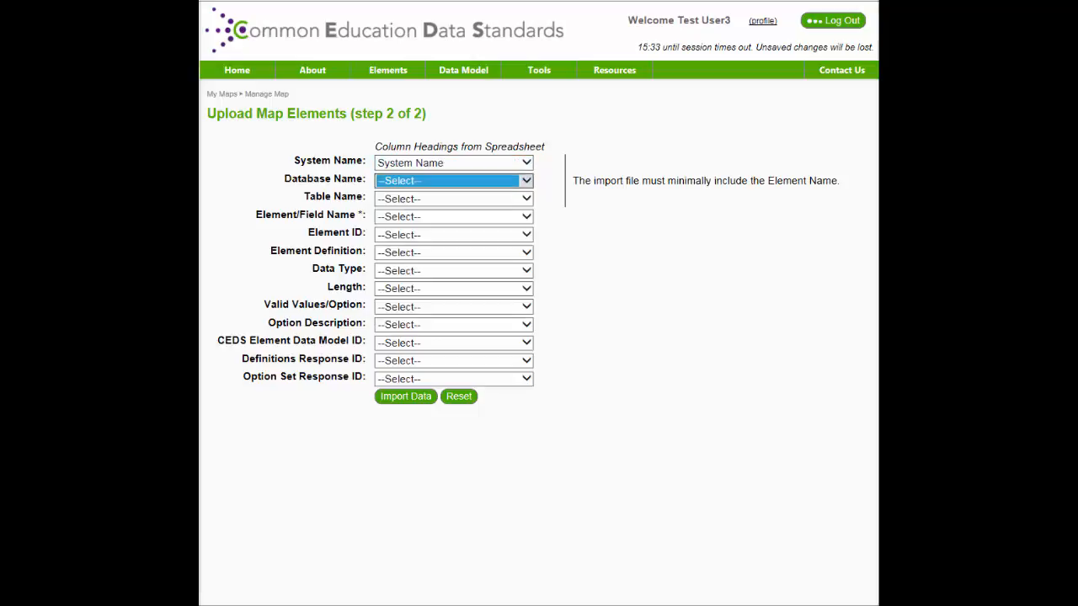
pyautogui.click(526, 181)
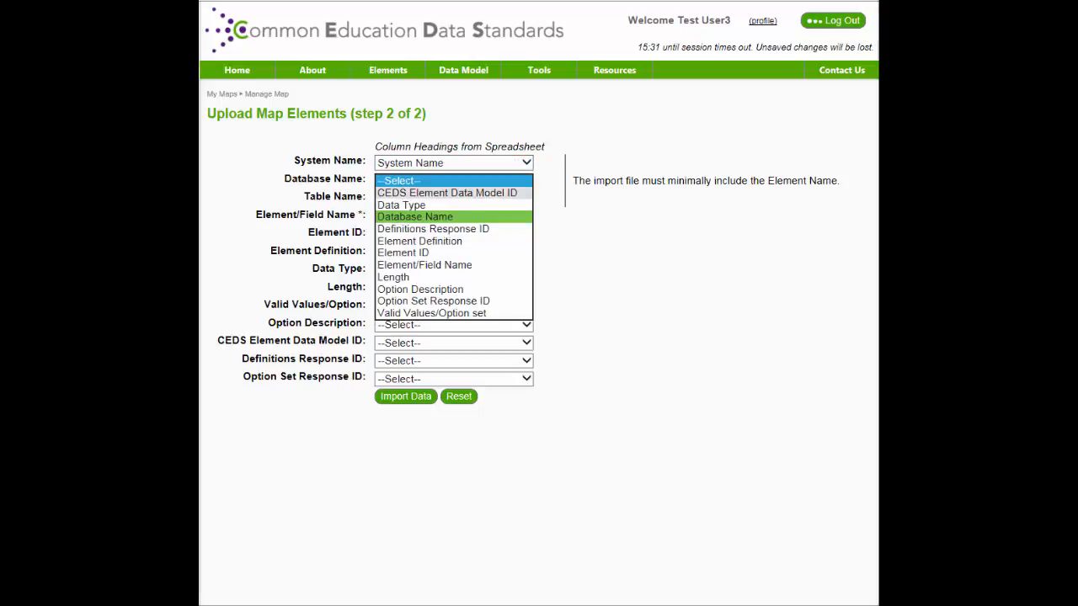
pyautogui.click(415, 216)
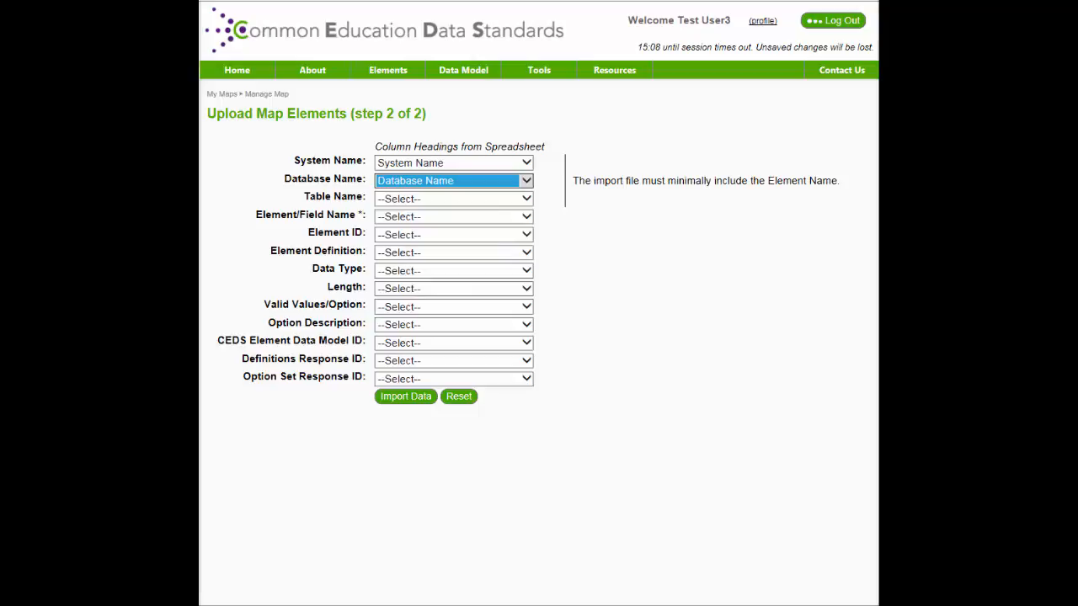
pyautogui.click(526, 199)
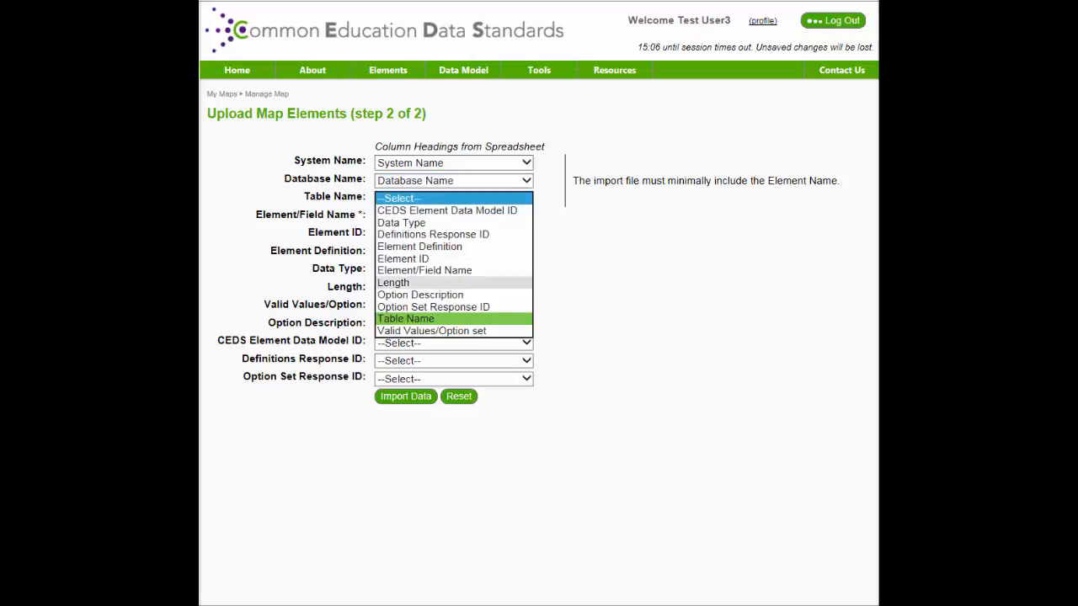
pyautogui.click(407, 318)
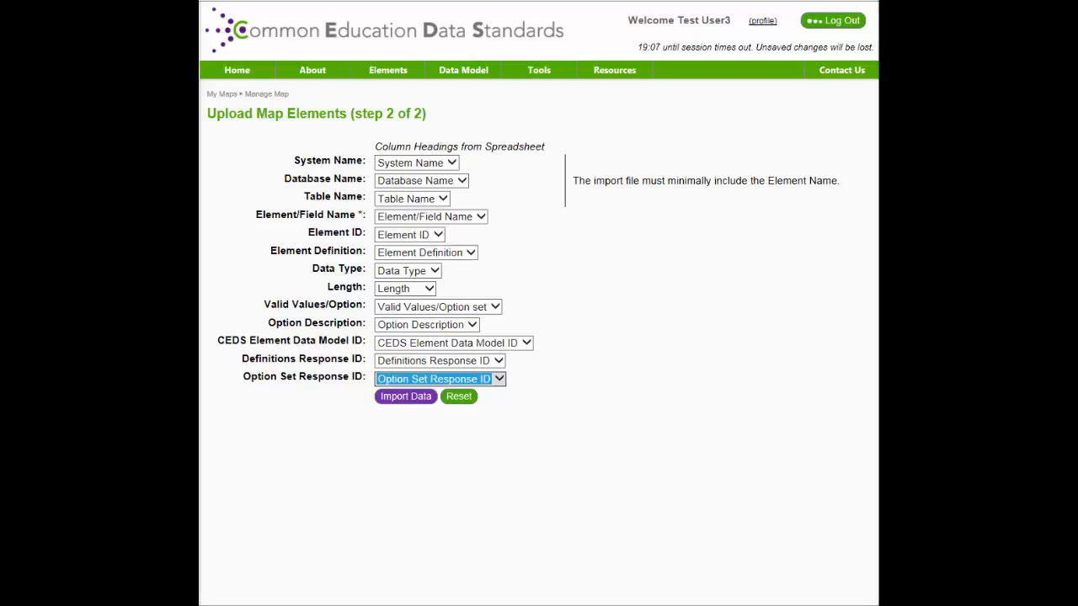
pyautogui.click(405, 396)
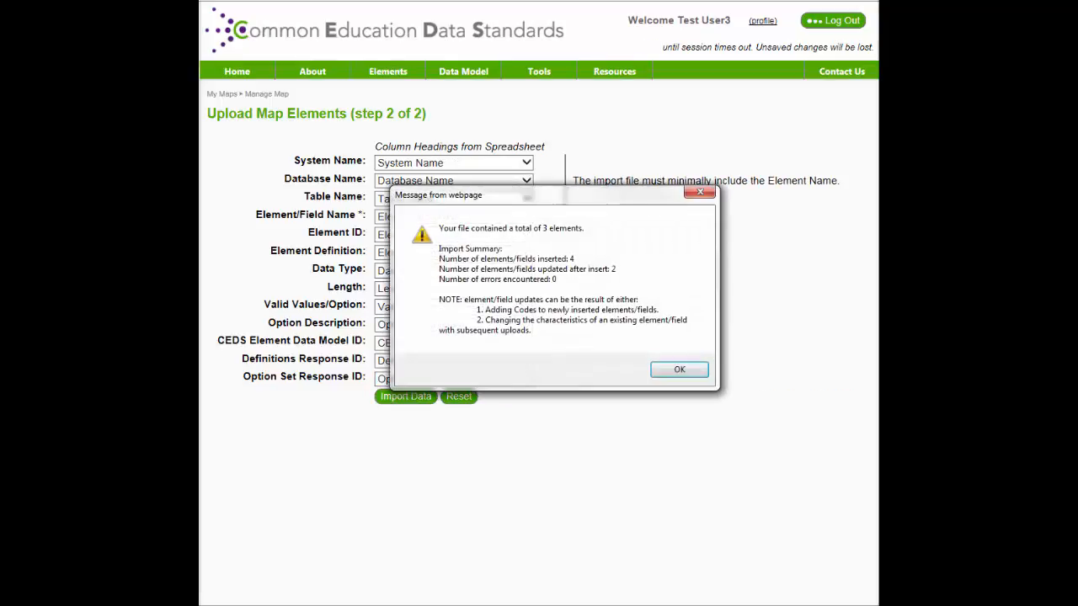